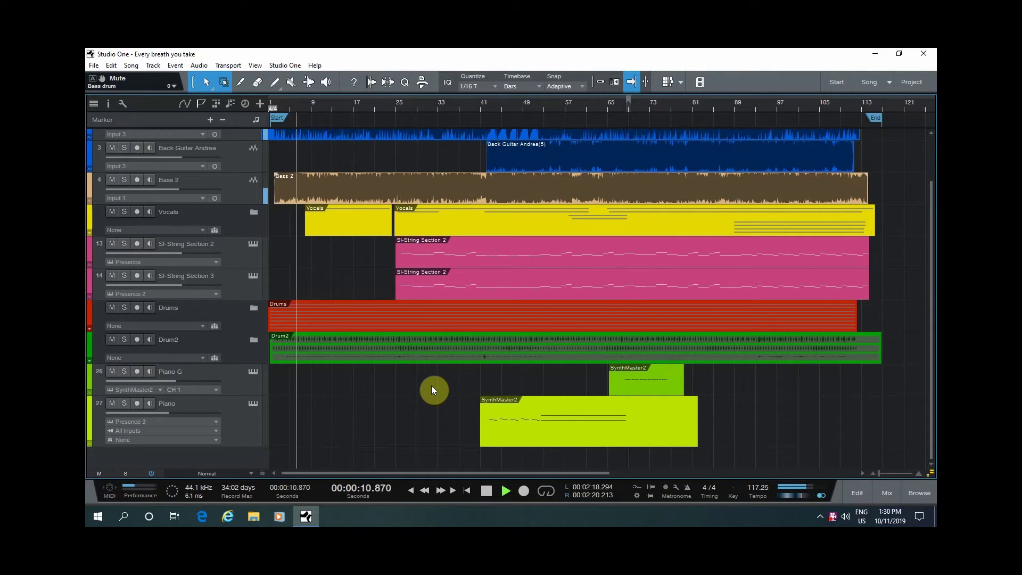
Step: Stop playback and expand the Drums folder to examine its individual drum tracks
key(space)
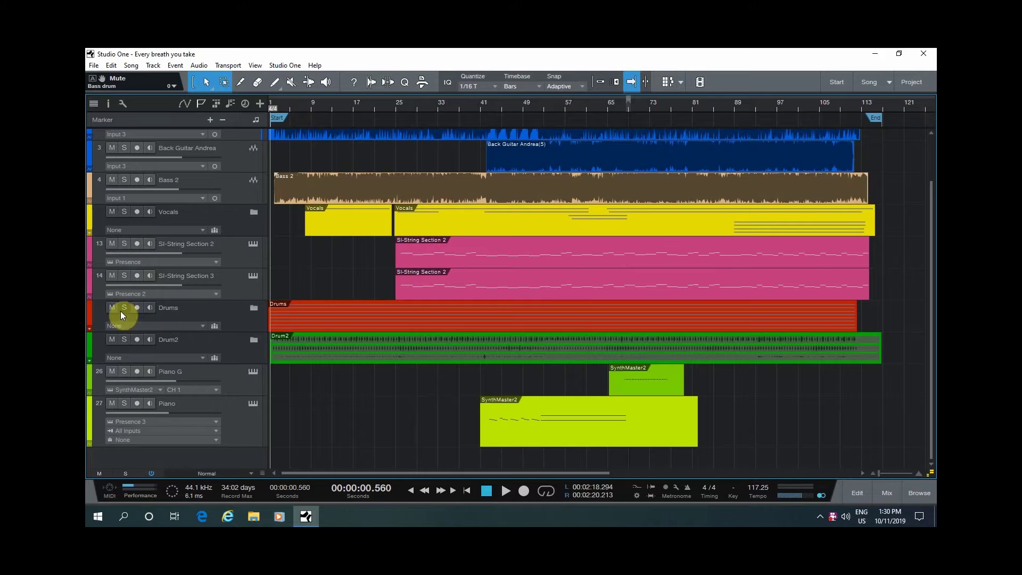
click(255, 309)
click(255, 309)
scroll(253, 319, down, 3)
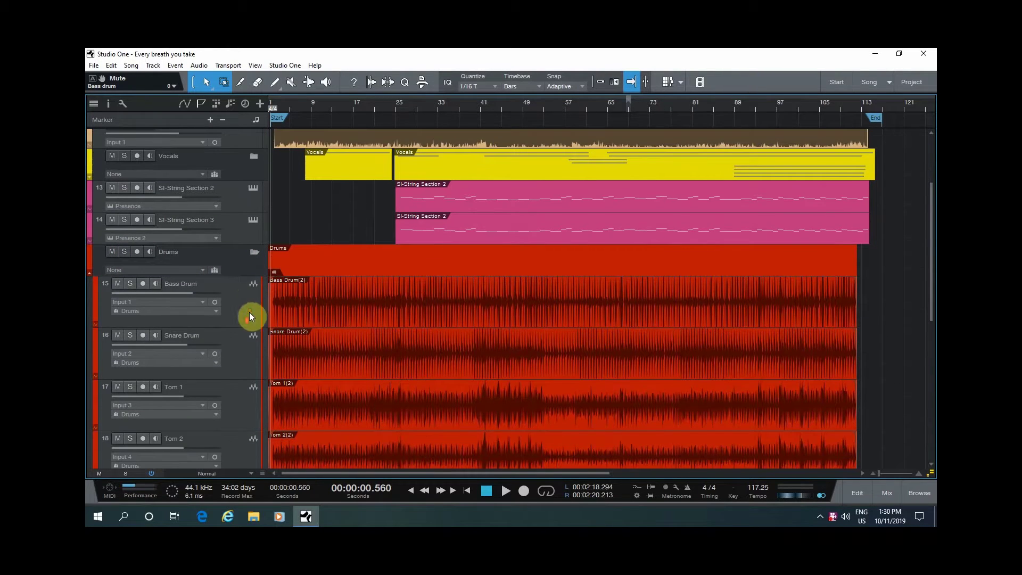
scroll(239, 353, down, 1)
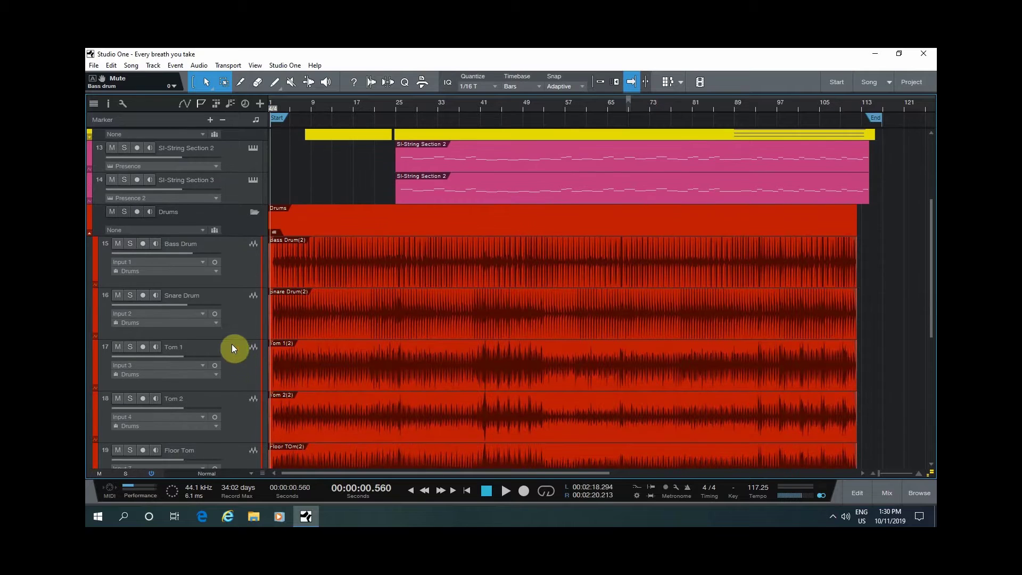
scroll(209, 346, down, 1)
scroll(215, 388, down, 2)
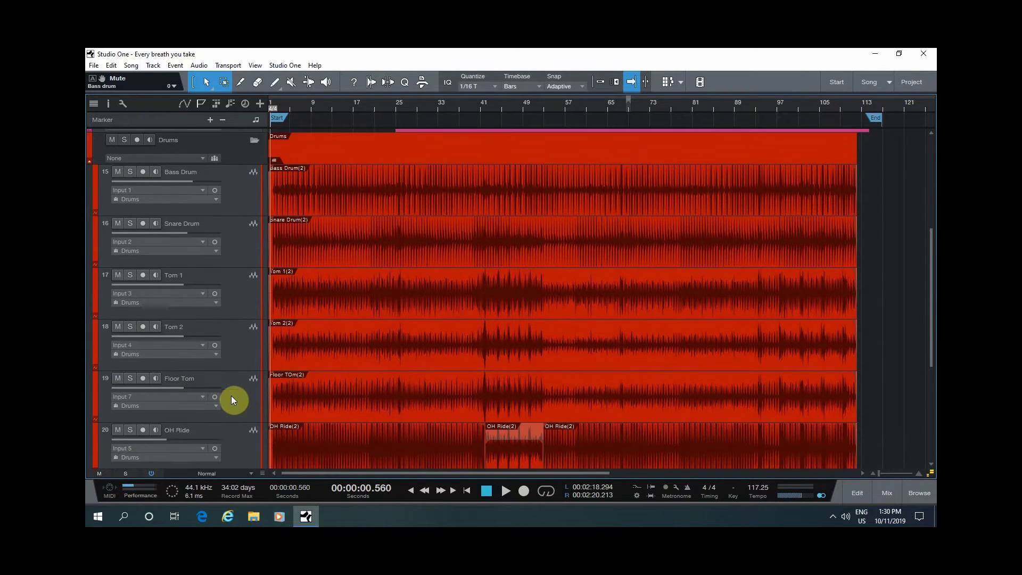
scroll(232, 397, down, 1)
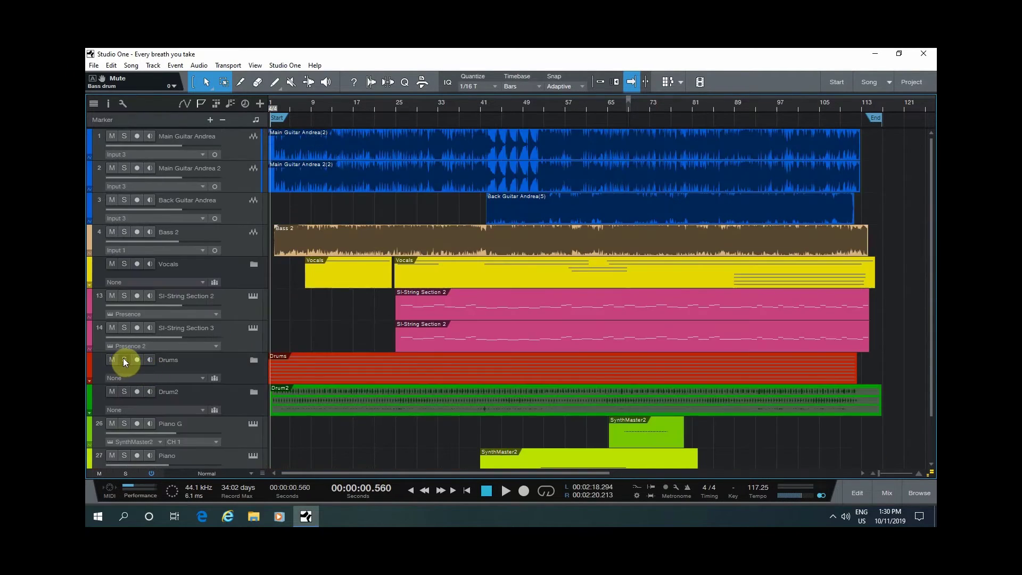
Step: Solo the Drums folder and listen to it from the start of the song
click(123, 360)
key(space)
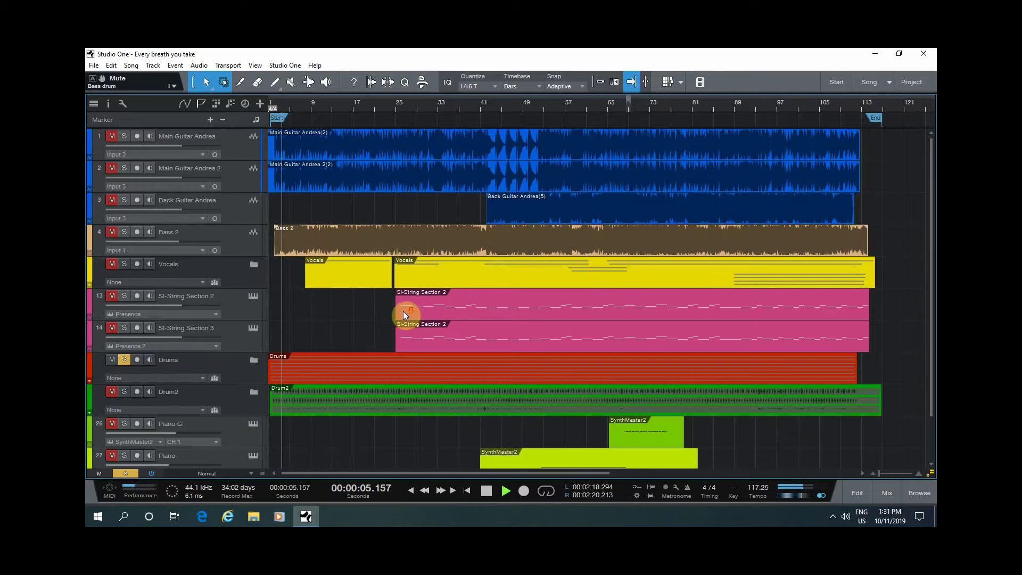
scroll(404, 312, down, 2)
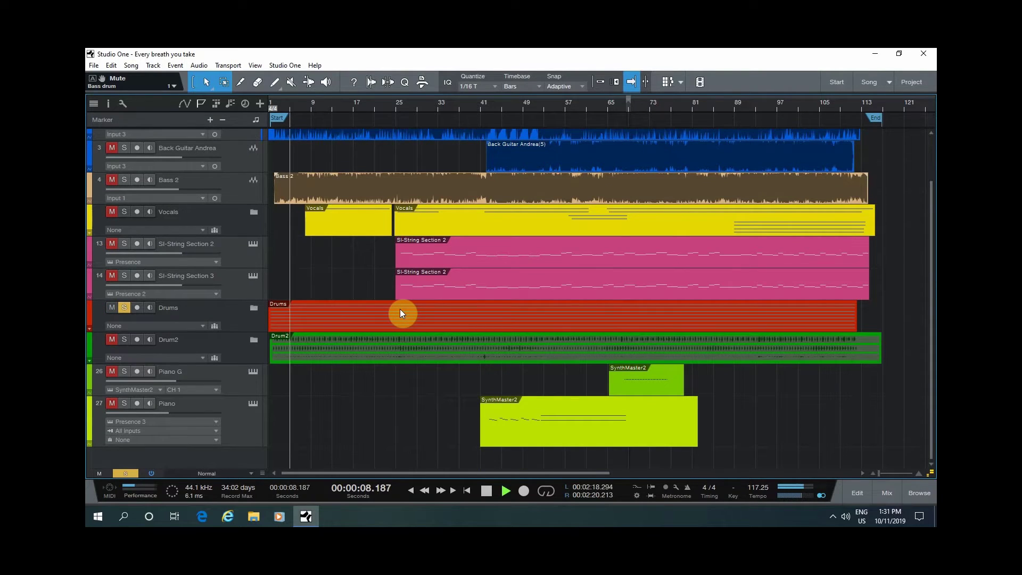
key(space)
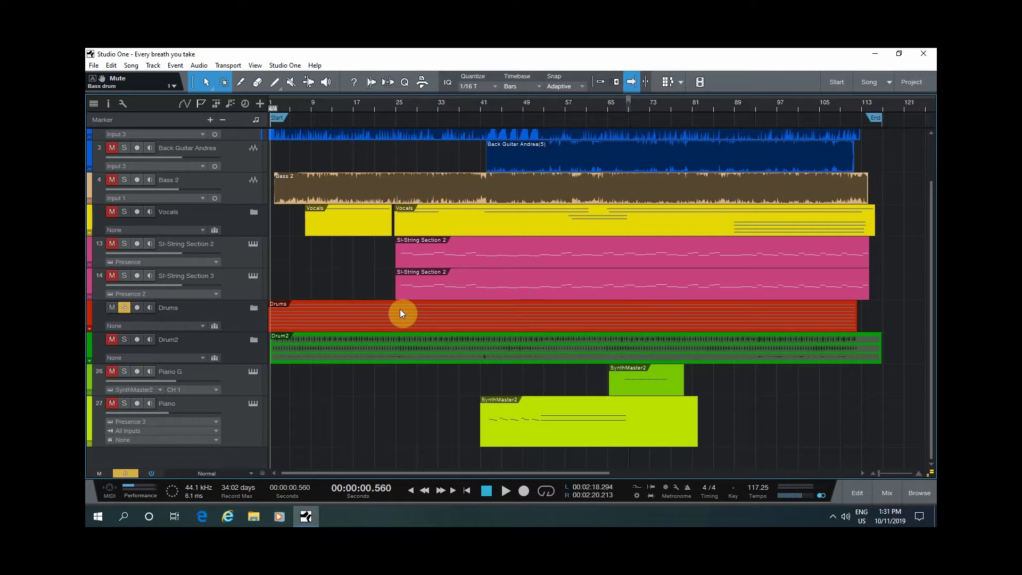
Step: Unsolo the Drums folder and listen to the mix with the Drum2 folder temporarily muted
click(124, 311)
click(111, 339)
key(space)
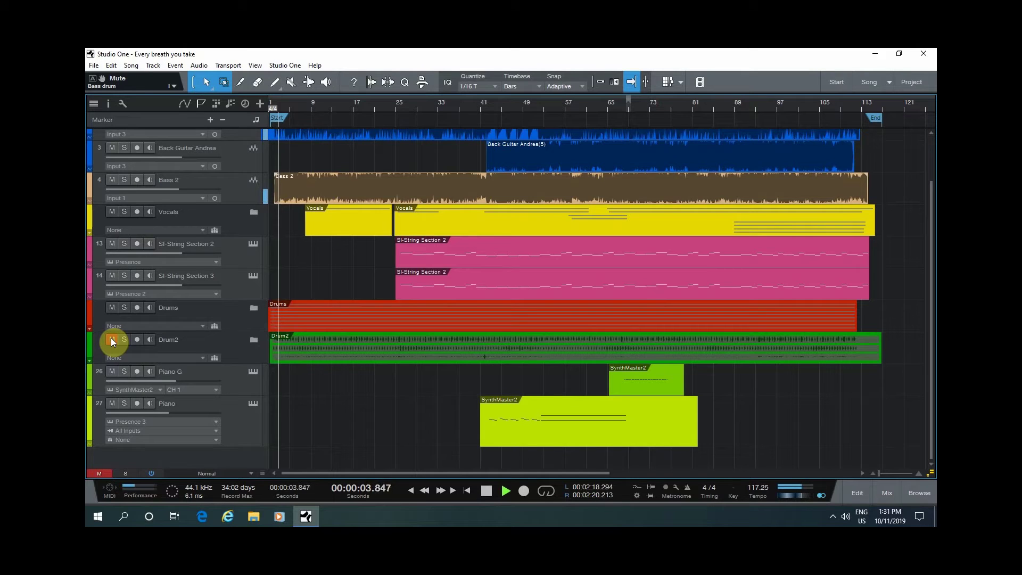
key(space)
click(112, 340)
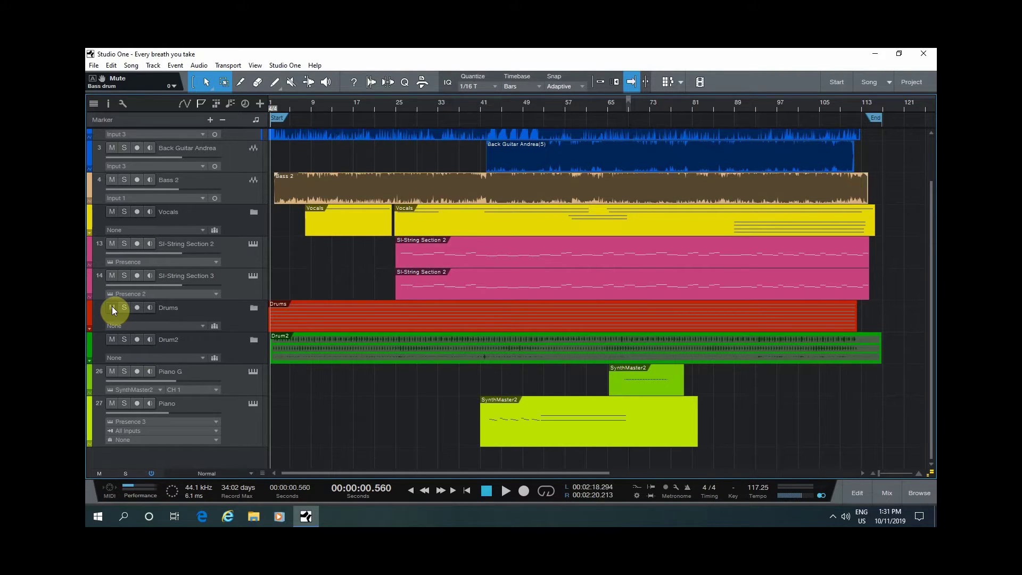
Step: Expand the Drum2 folder, solo it and listen to its bass, snare and floor tom tracks
click(254, 340)
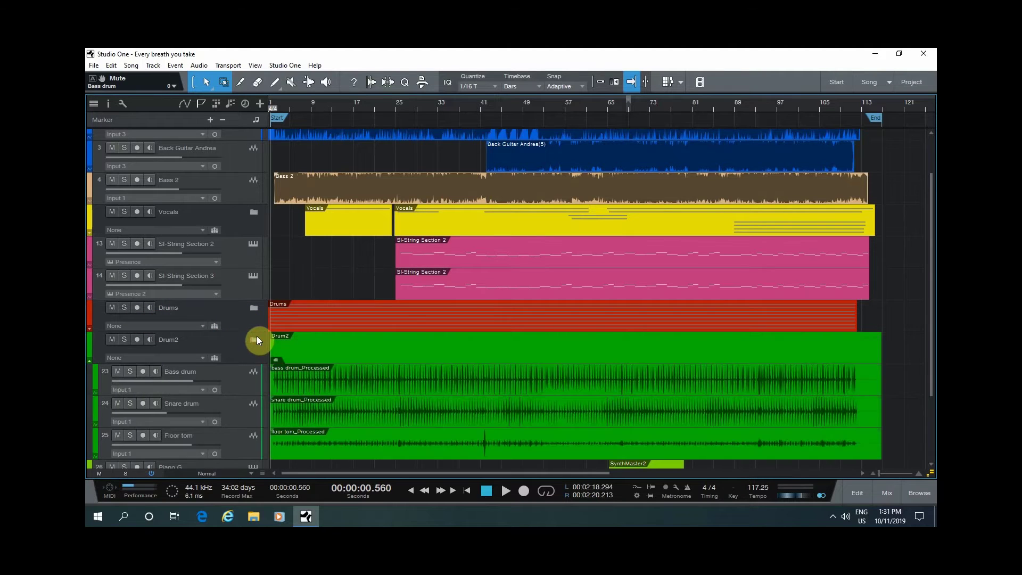
click(123, 340)
scroll(255, 336, down, 3)
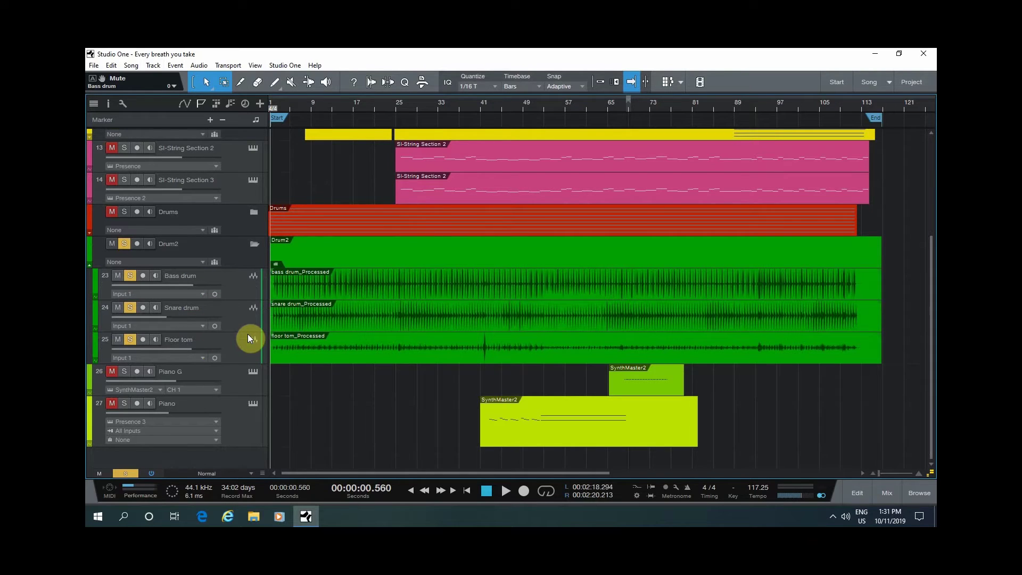
key(space)
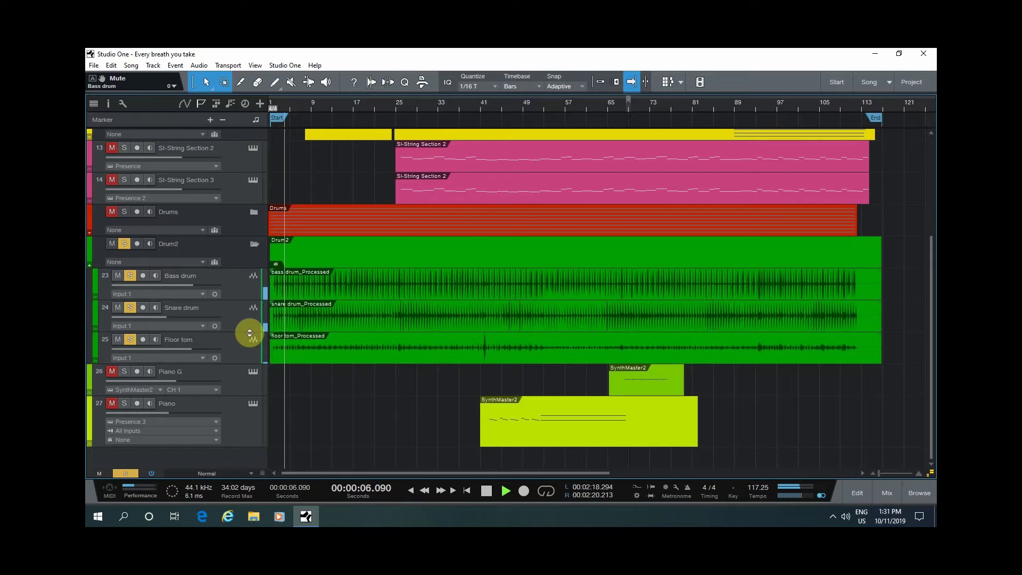
key(space)
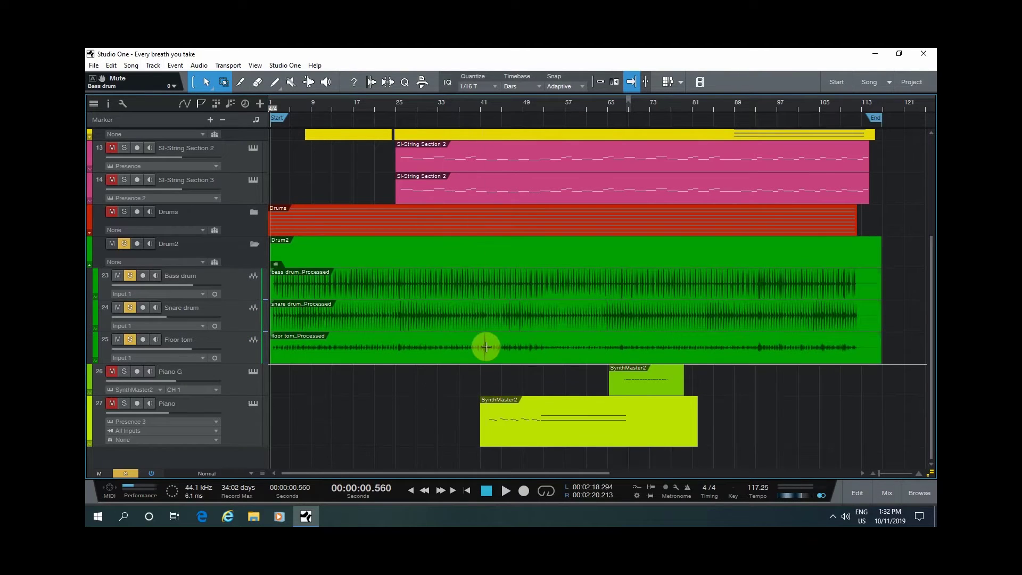
Step: Listen to the soloed Drum2 tracks from just before bar 41, and return the playhead to the song start
click(484, 104)
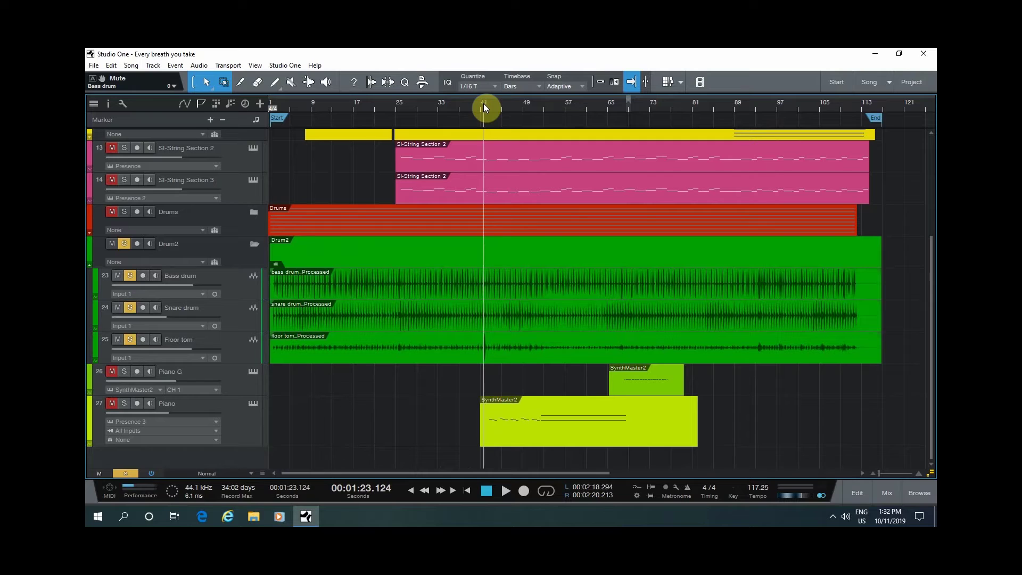
click(477, 107)
key(space)
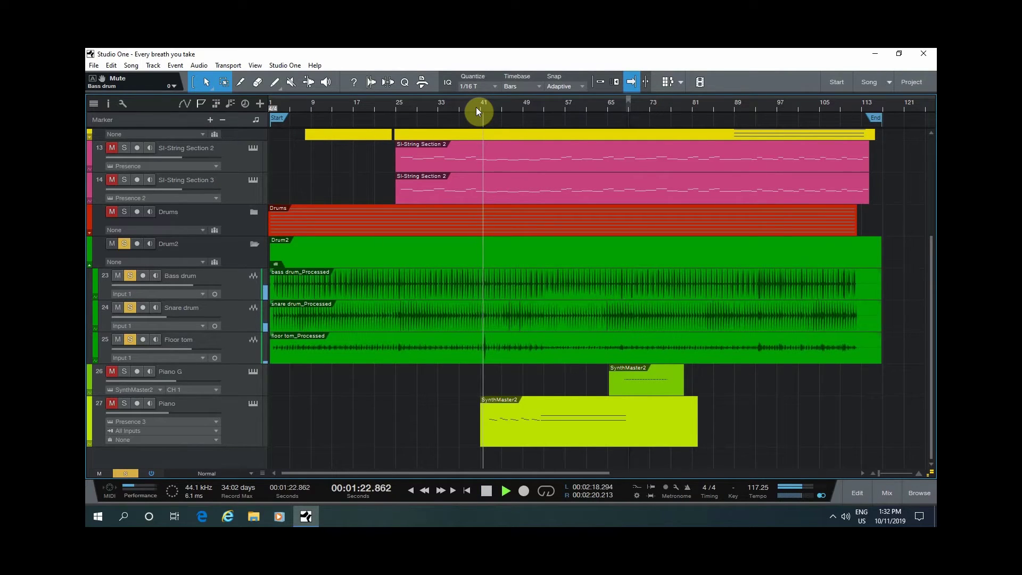
key(space)
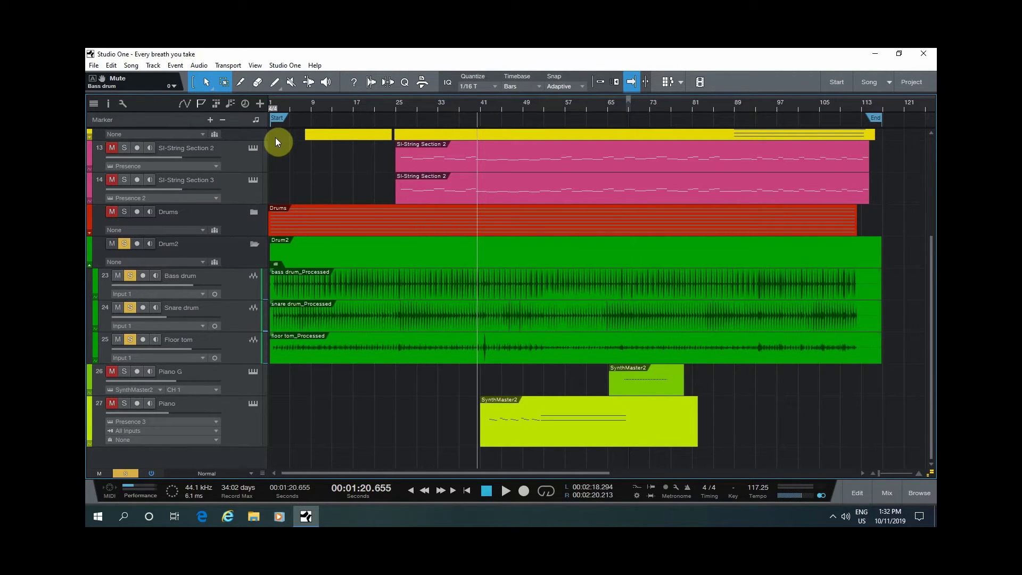
key(Home)
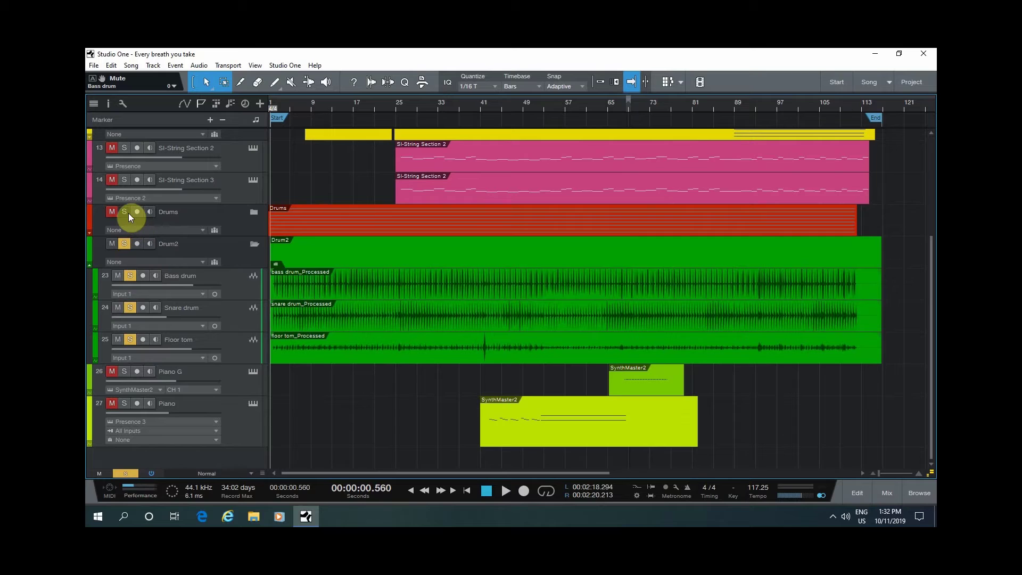
Step: Play the Drums and Drum2 folders soloed together, muting each in turn to compare them, and collapse the Drum2 folder
key(space)
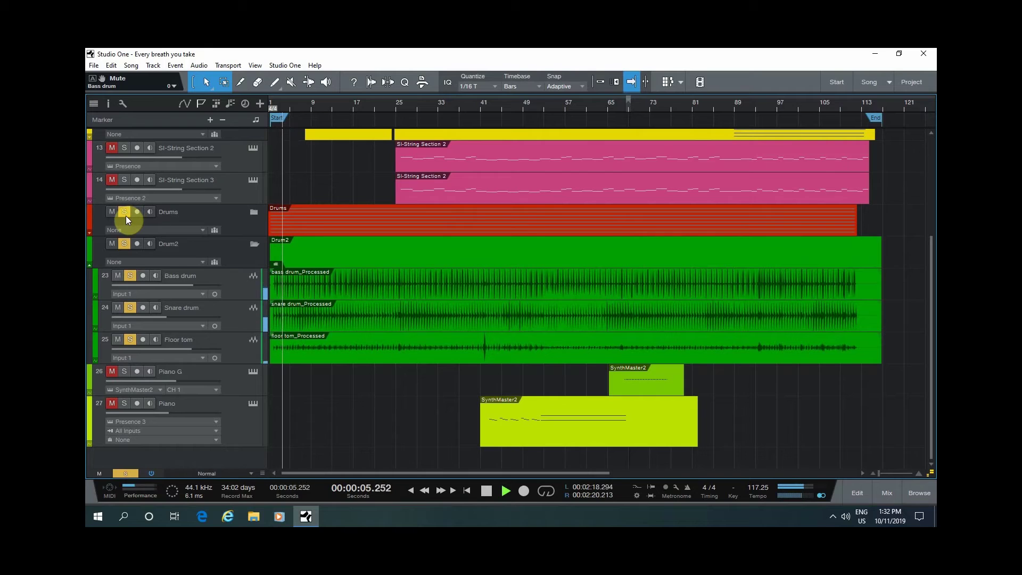
click(111, 244)
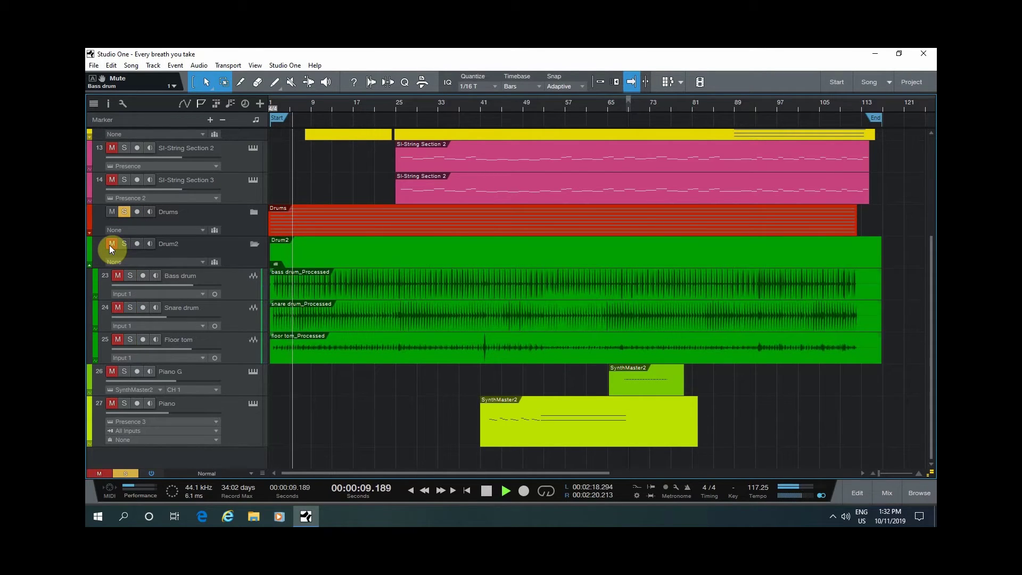
click(109, 245)
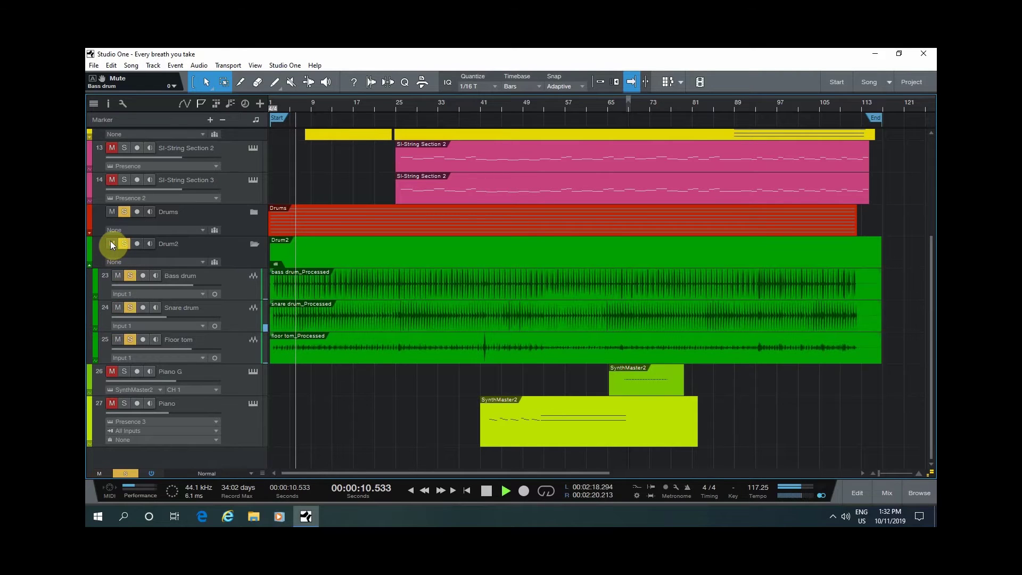
click(111, 212)
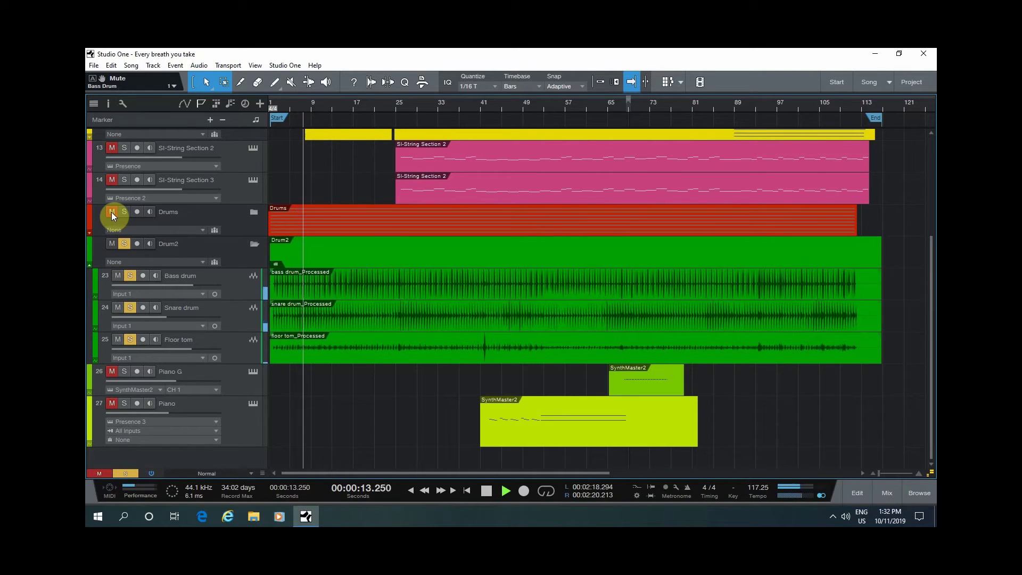
click(111, 212)
key(space)
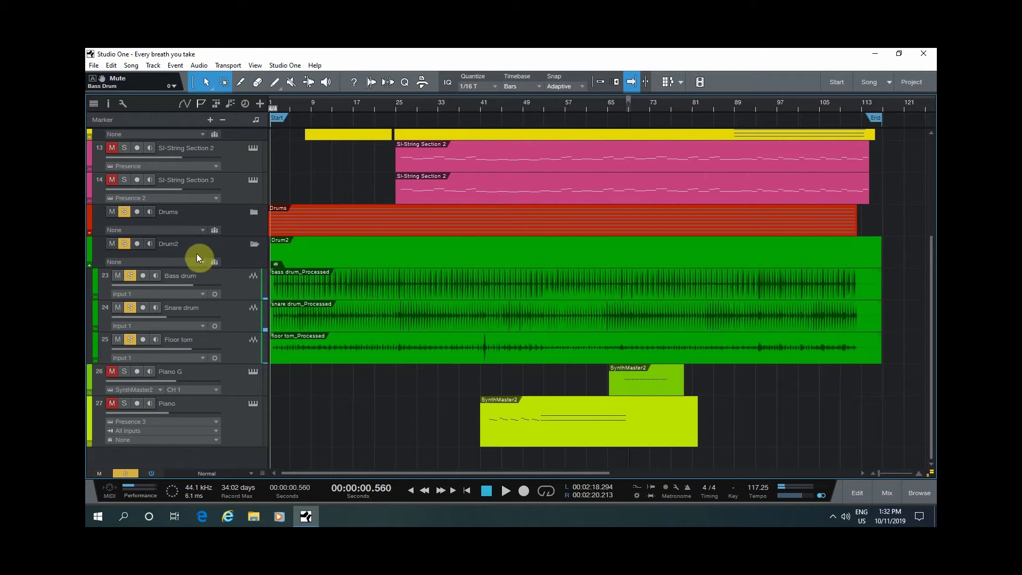
click(256, 245)
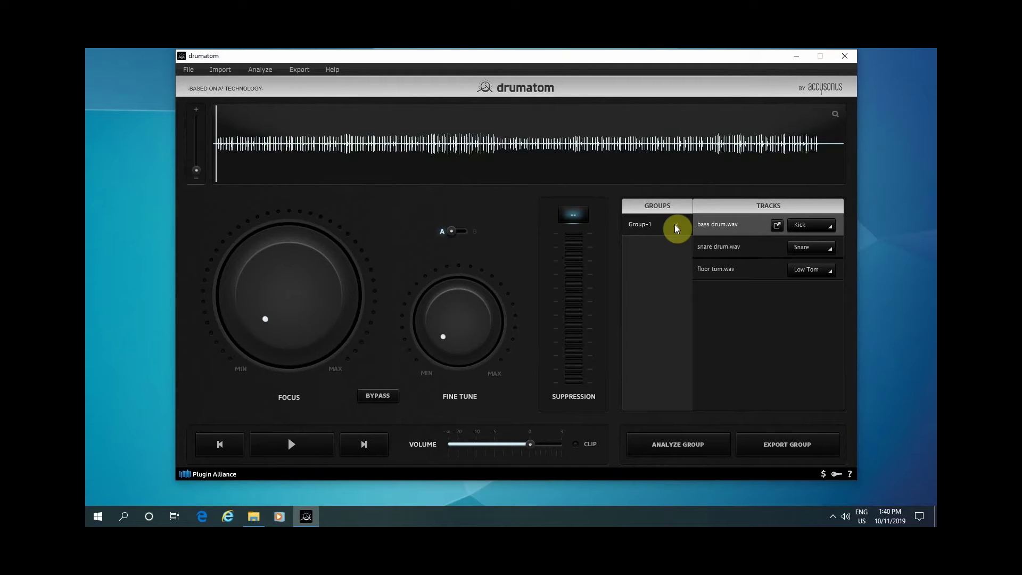
Step: In drumatom, examine the waveforms of snare drum.wav, floor tom.wav and bass drum.wav
click(706, 248)
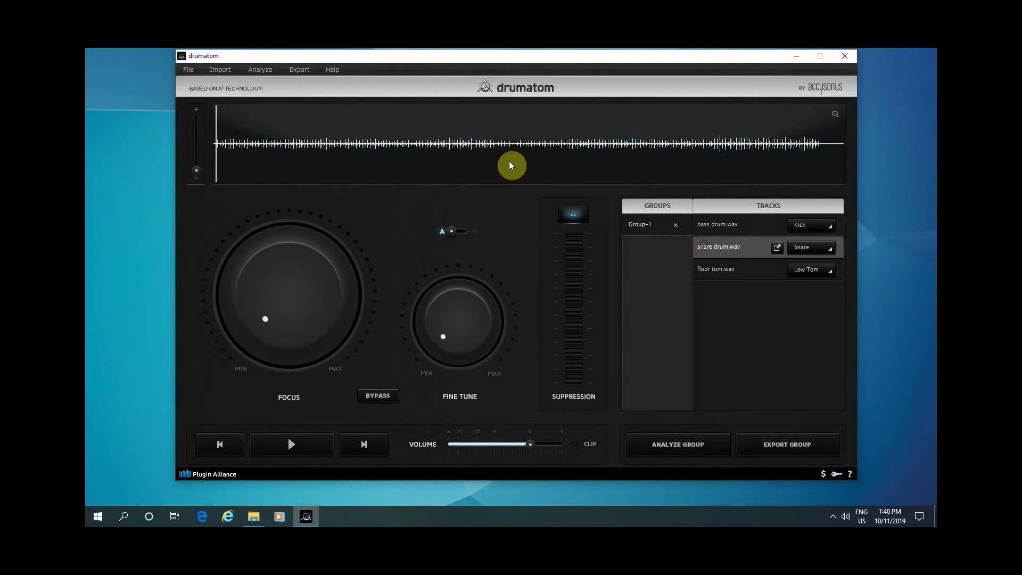
click(734, 268)
click(734, 228)
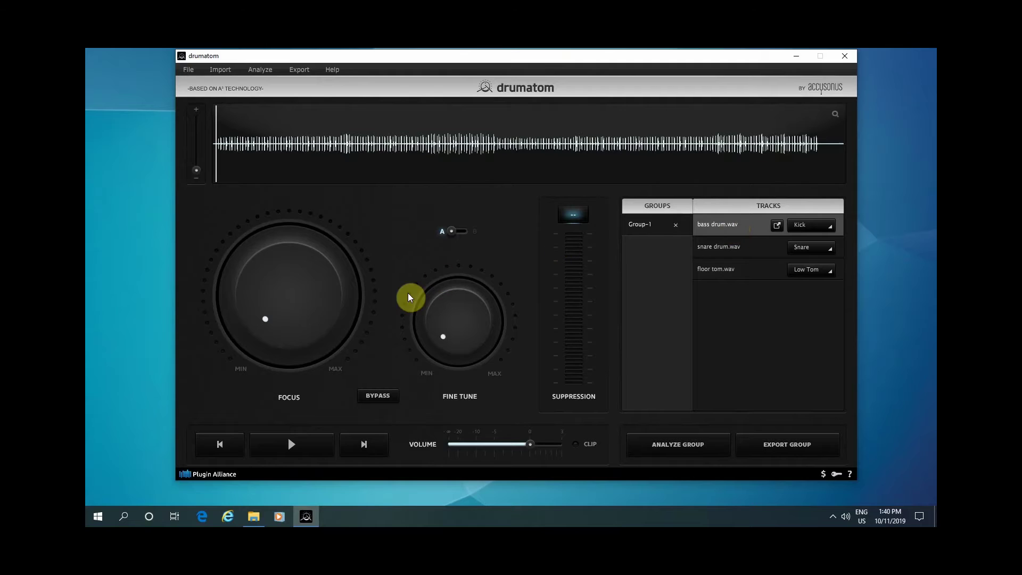
Step: While bass drum.wav plays, raise Focus well past its midpoint and set Fine Tune to 22%, stopping playback when done
click(292, 442)
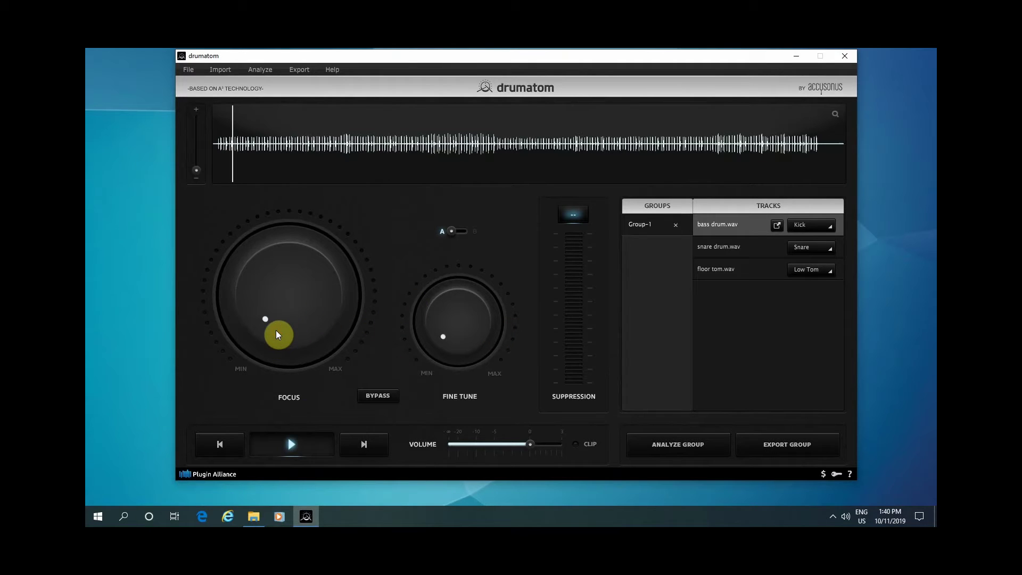
drag(276, 328, 255, 250)
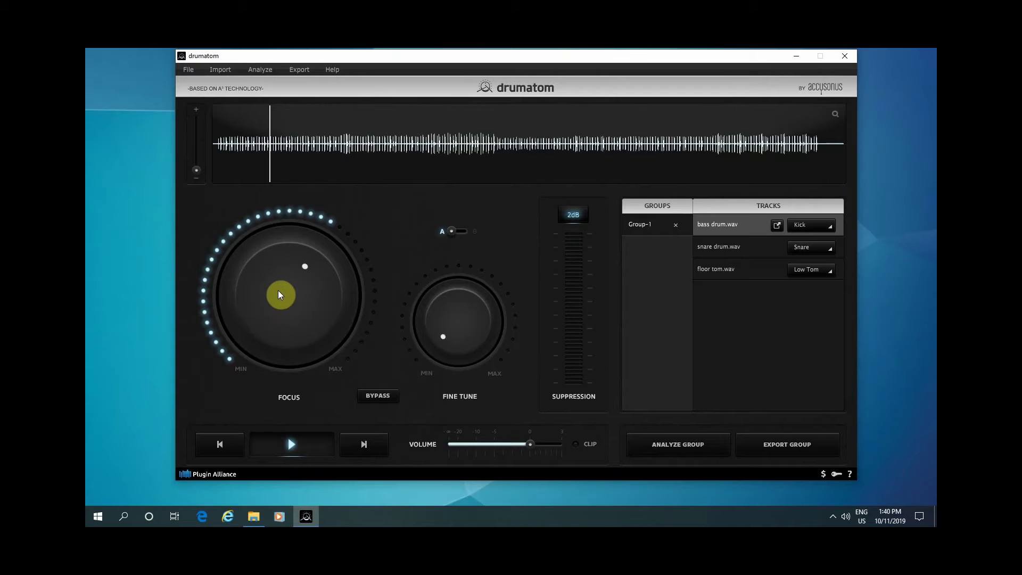
mouse_move(278, 290)
mouse_down()
mouse_move(289, 340)
mouse_move(271, 276)
mouse_up()
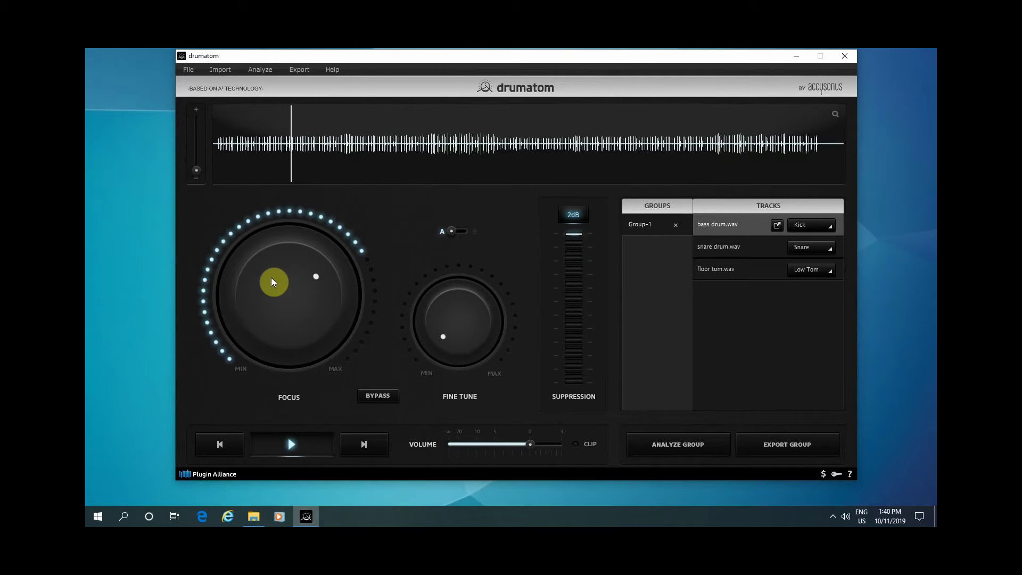
drag(446, 312, 442, 301)
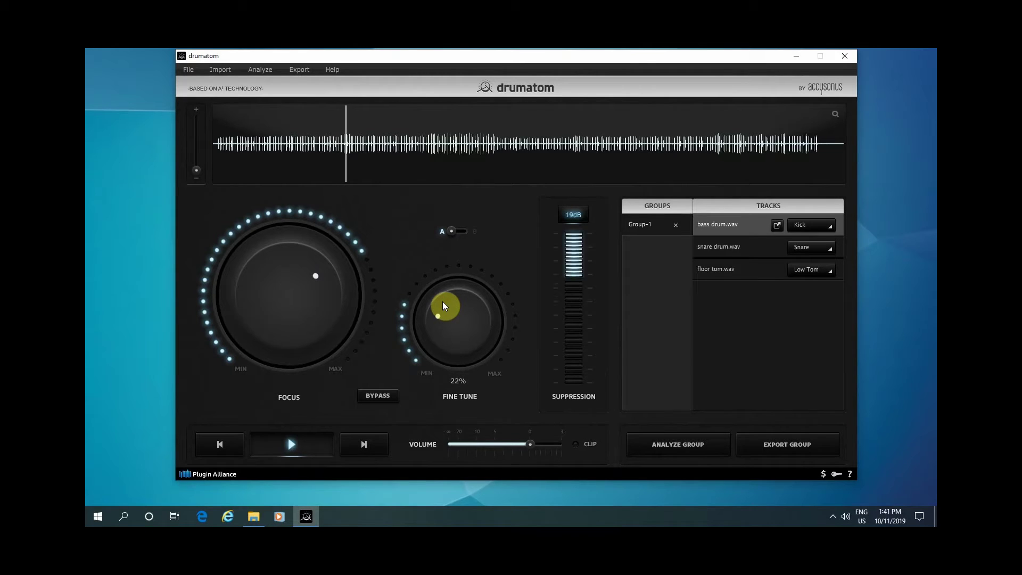
key(space)
Step: Play snare drum.wav and, in setting A, raise Focus past its midpoint and Fine Tune to slightly under half
click(718, 246)
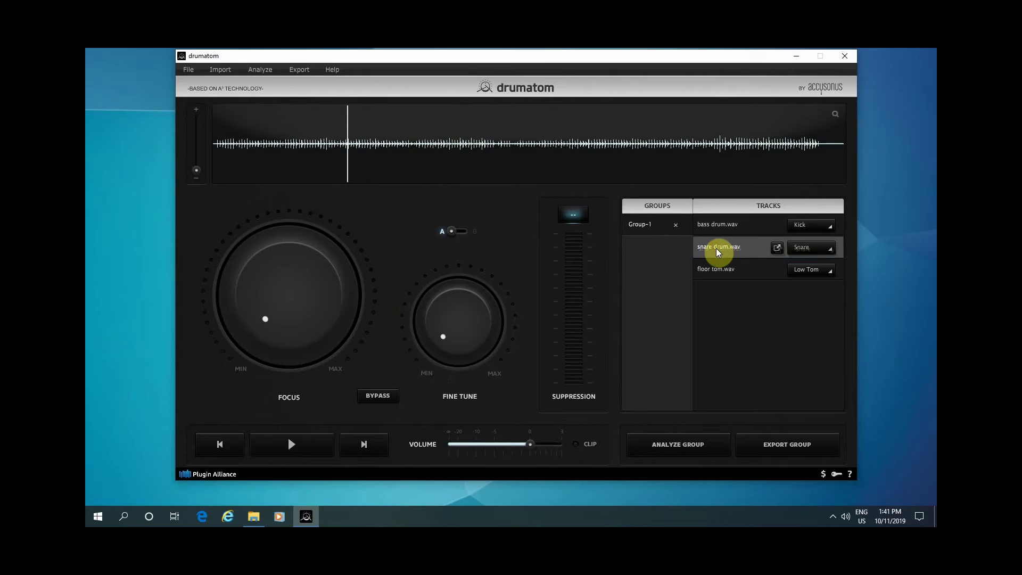
key(space)
drag(314, 320, 242, 245)
drag(462, 343, 432, 287)
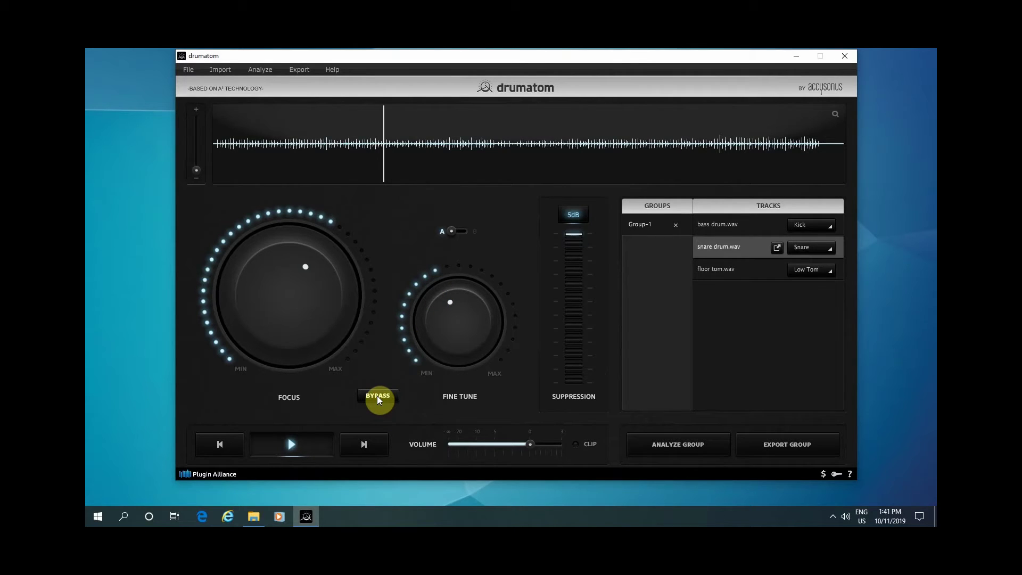
Step: Switch snare drum.wav to setting B, with Focus at 62% and Fine Tune at 38%
click(464, 232)
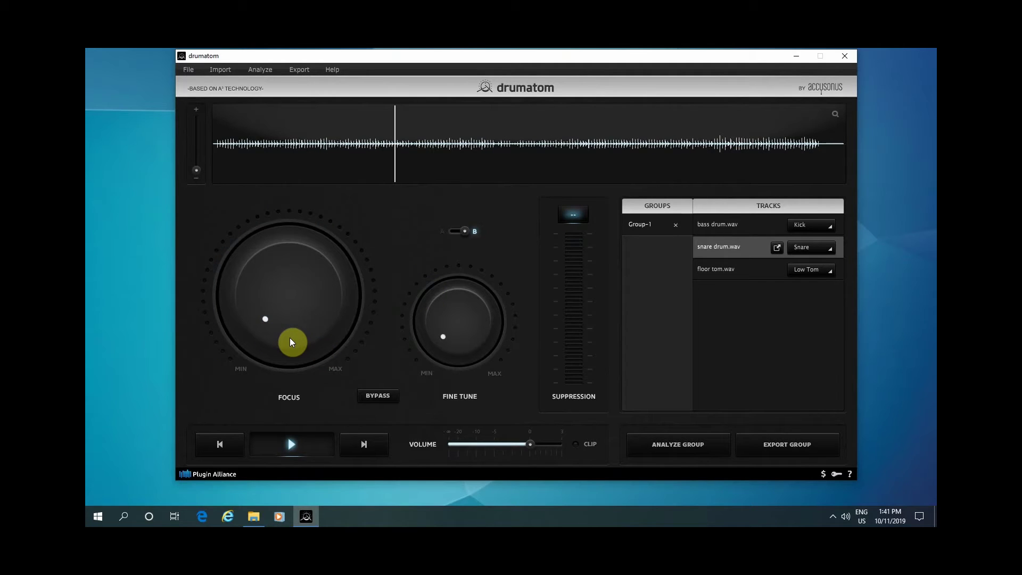
drag(290, 337, 237, 254)
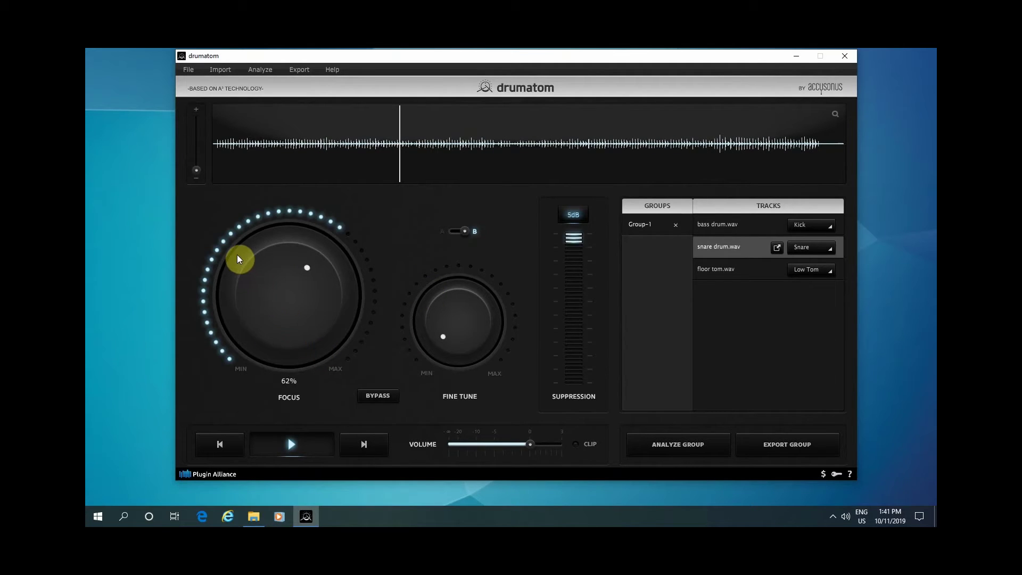
drag(438, 322, 432, 288)
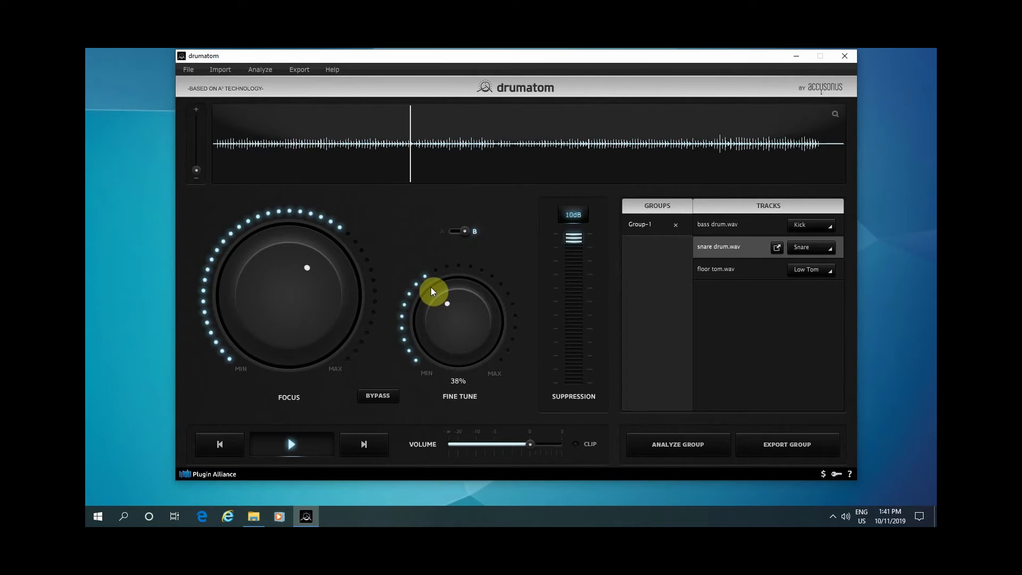
Step: In setting B of snare drum.wav, raise Focus to roughly two thirds, lower Fine Tune below a quarter and stop playback
mouse_move(278, 306)
mouse_down()
mouse_move(274, 294)
mouse_move(289, 292)
mouse_up()
click(437, 315)
drag(437, 319, 442, 344)
key(space)
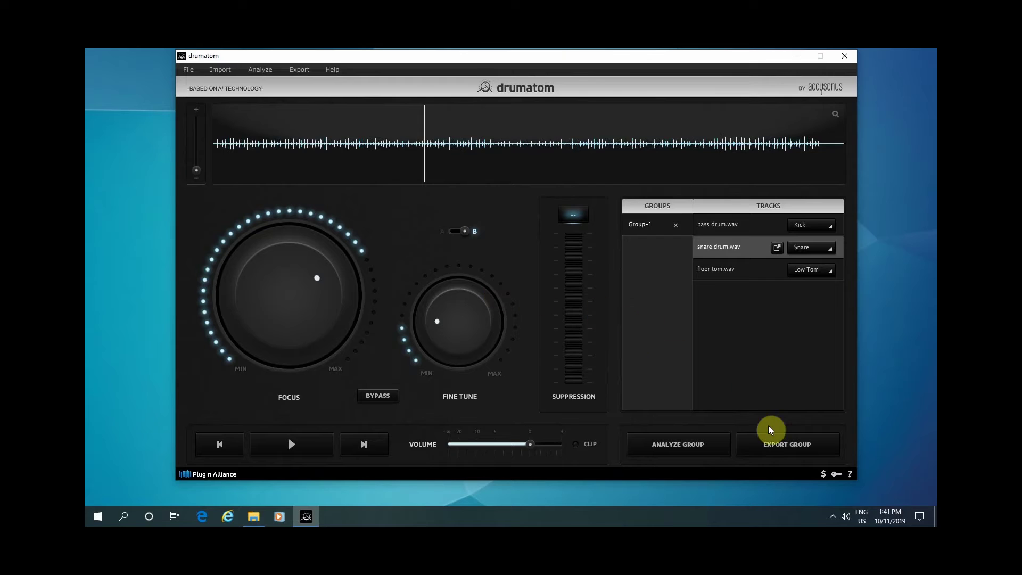
Step: Check the Mixdown folder in File Explorer for the processed drum files, closing the window when done
click(253, 516)
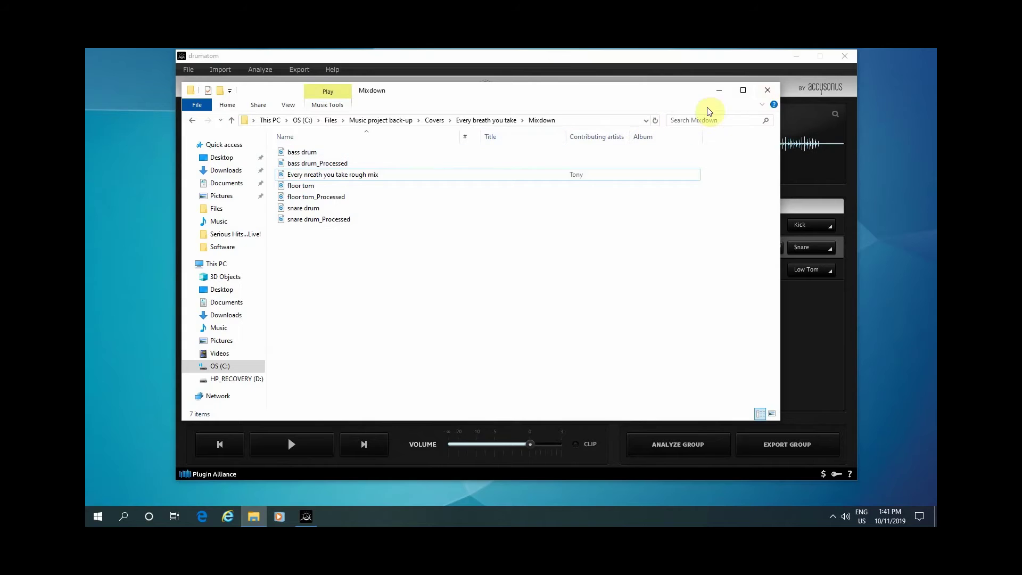
click(769, 92)
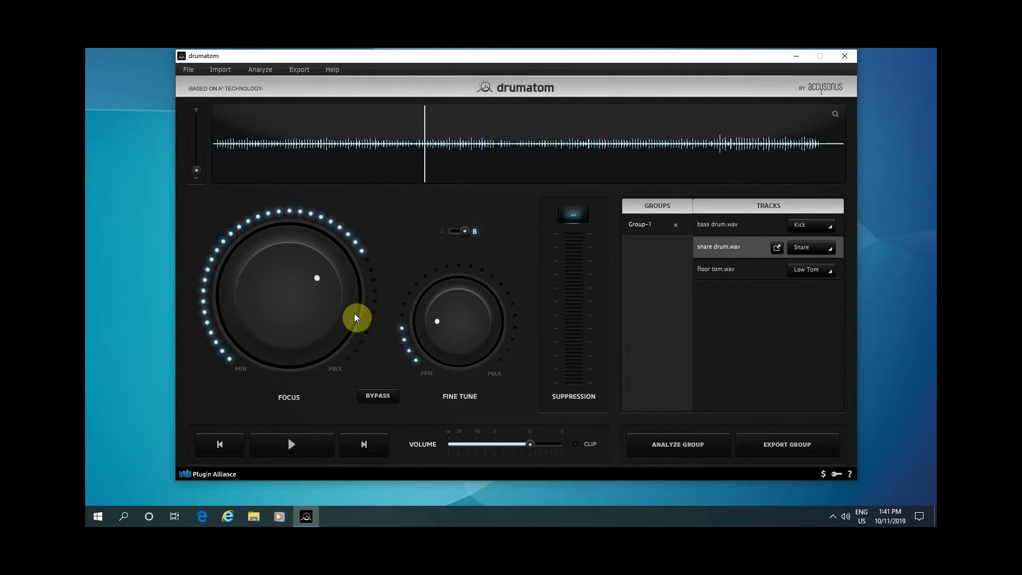
Step: Audition floor tom.wav around the first tom hits, a third of the way in, with Focus in setting A at 52%
click(736, 273)
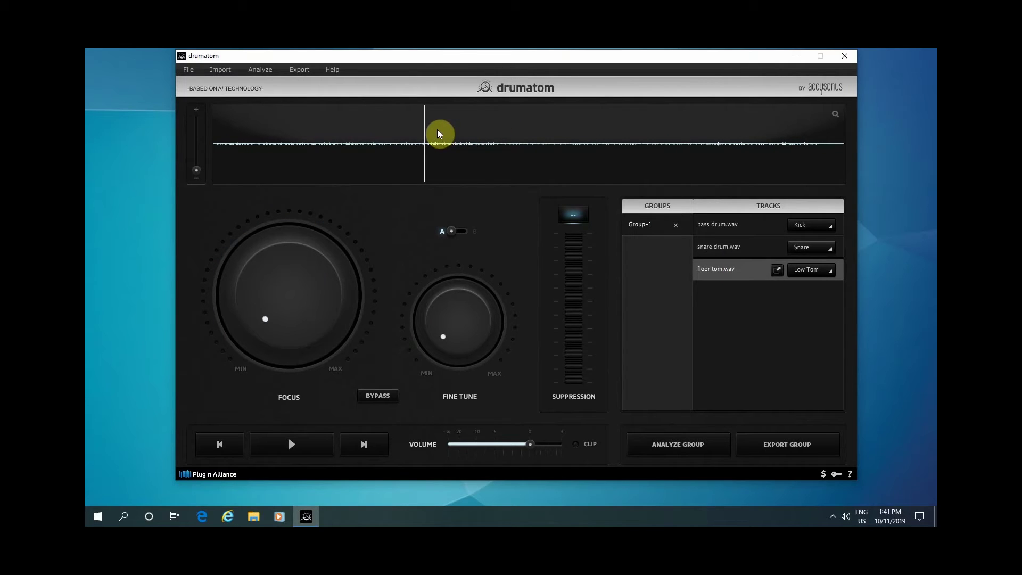
key(space)
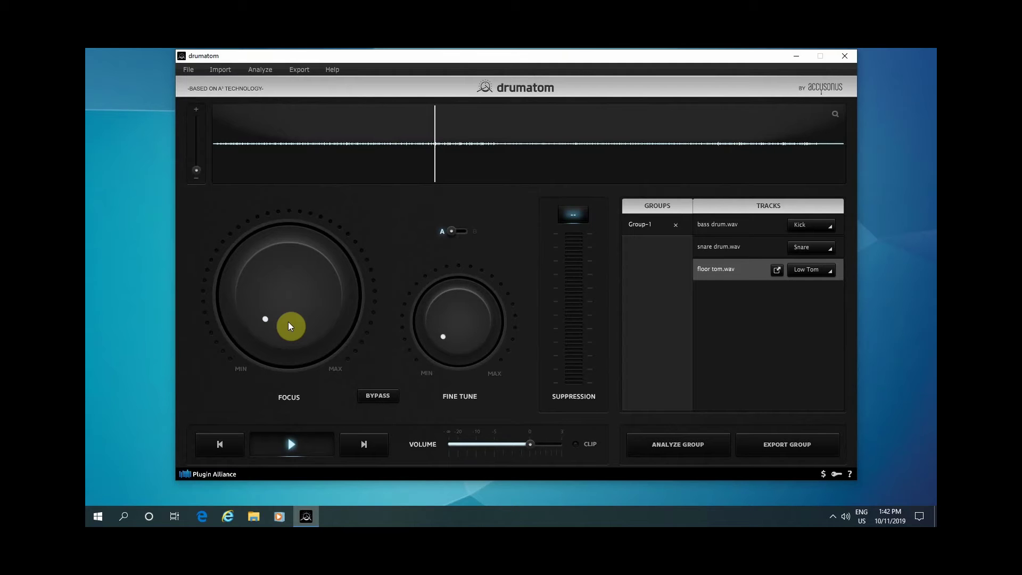
key(space)
drag(289, 322, 248, 254)
click(425, 114)
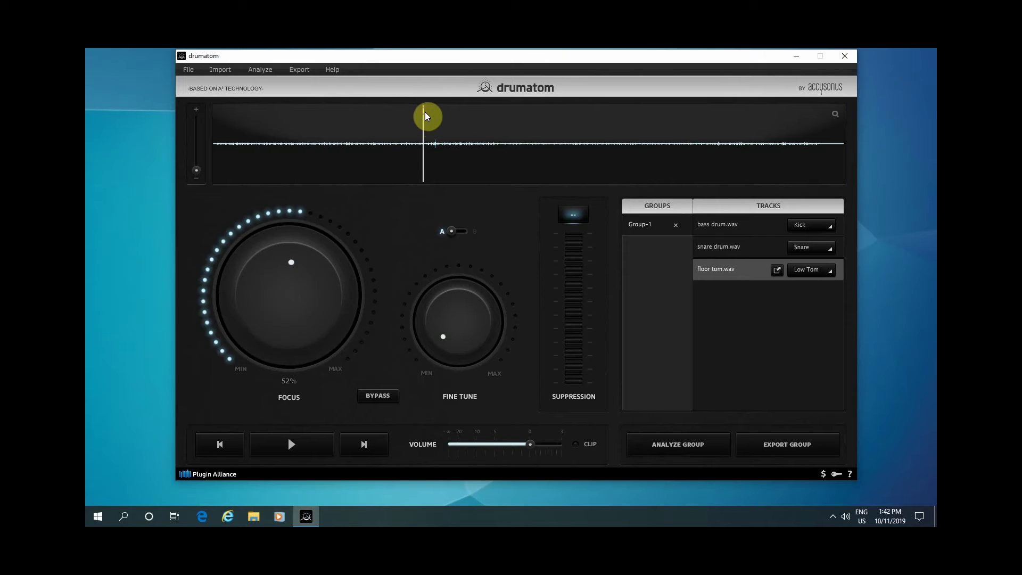
click(429, 119)
key(space)
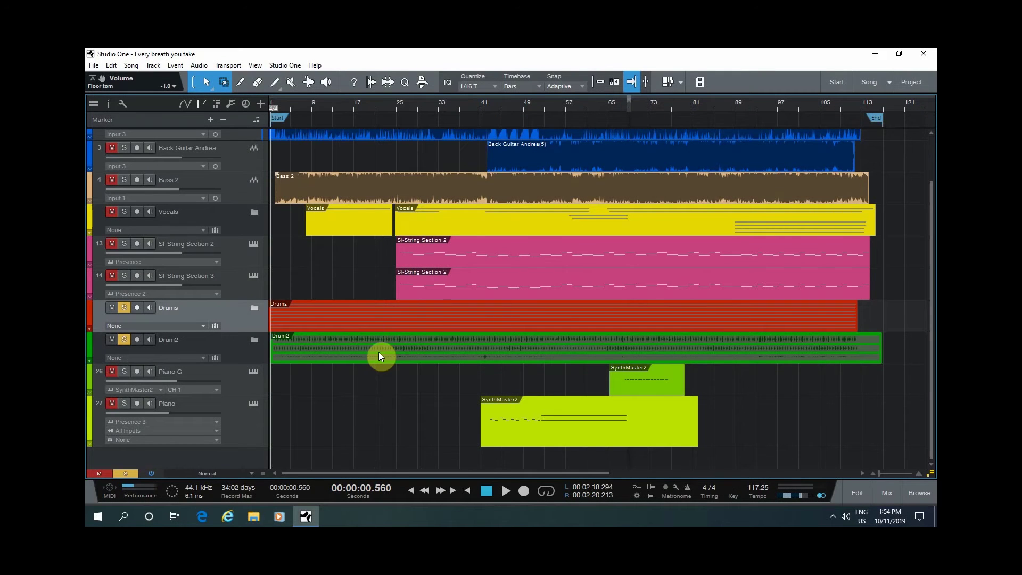
Step: In Studio One, show the mixer and select the original drum channels from Bass Drum through Hi-Hat
click(883, 493)
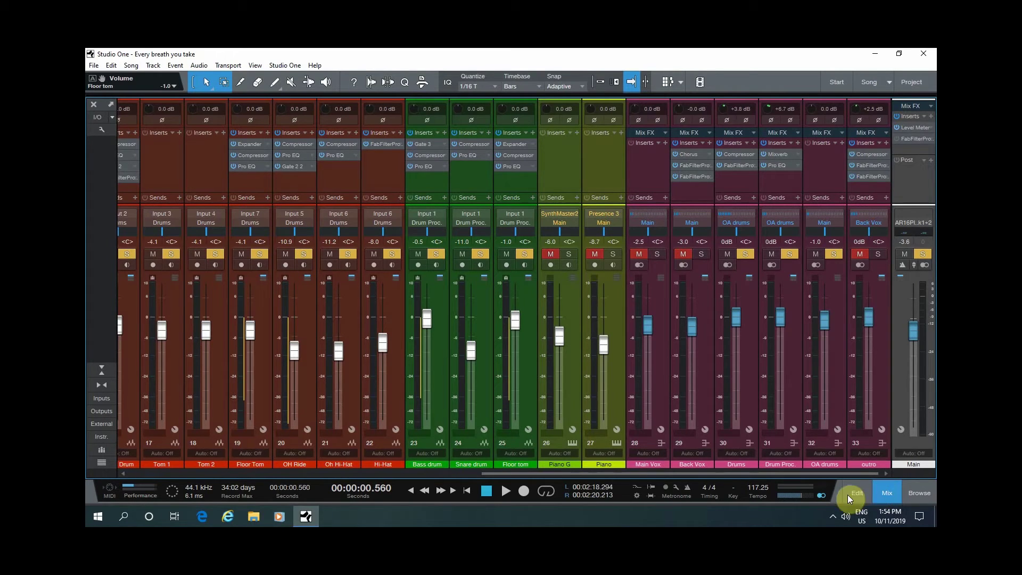
drag(729, 475, 634, 475)
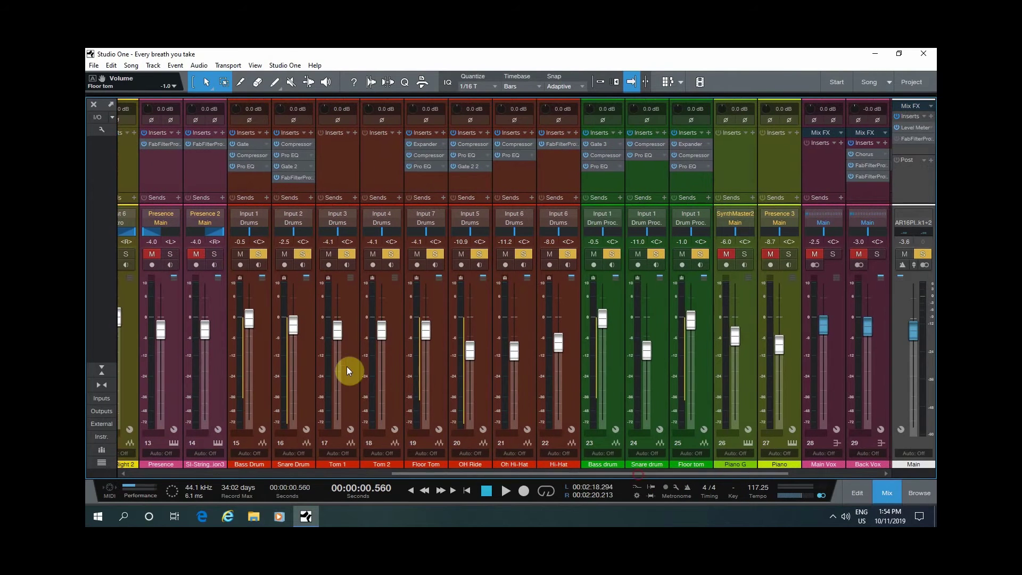
click(252, 284)
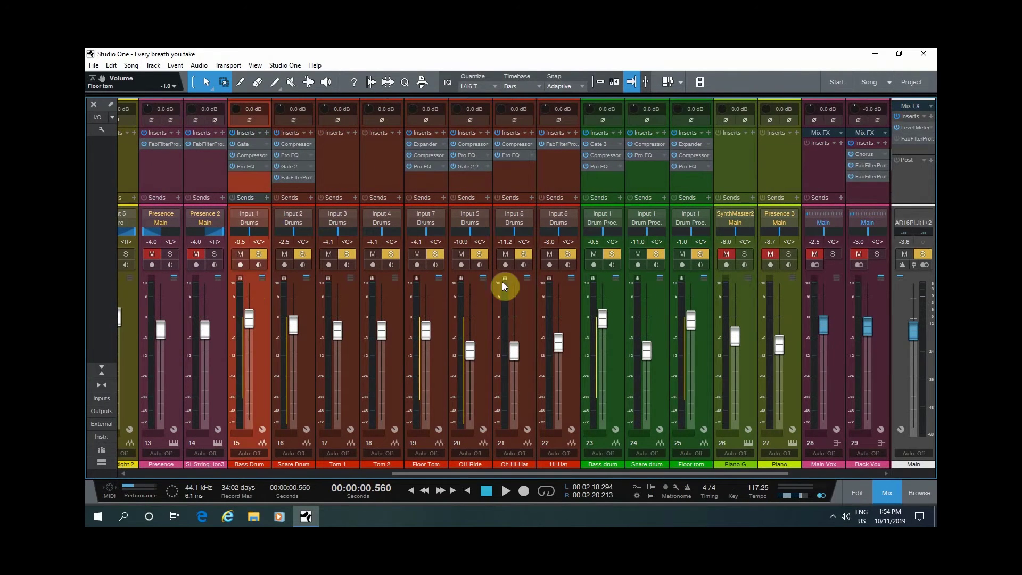
shift+click(567, 289)
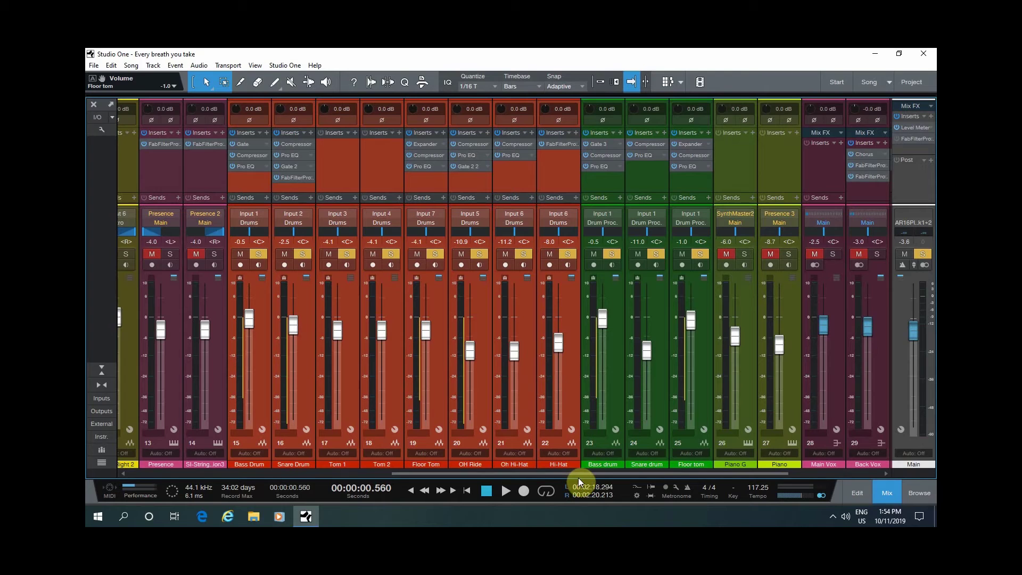
Step: Select the processed Bass drum, Snare drum and Floor tom channels in the mixer instead
drag(588, 474, 711, 465)
click(435, 306)
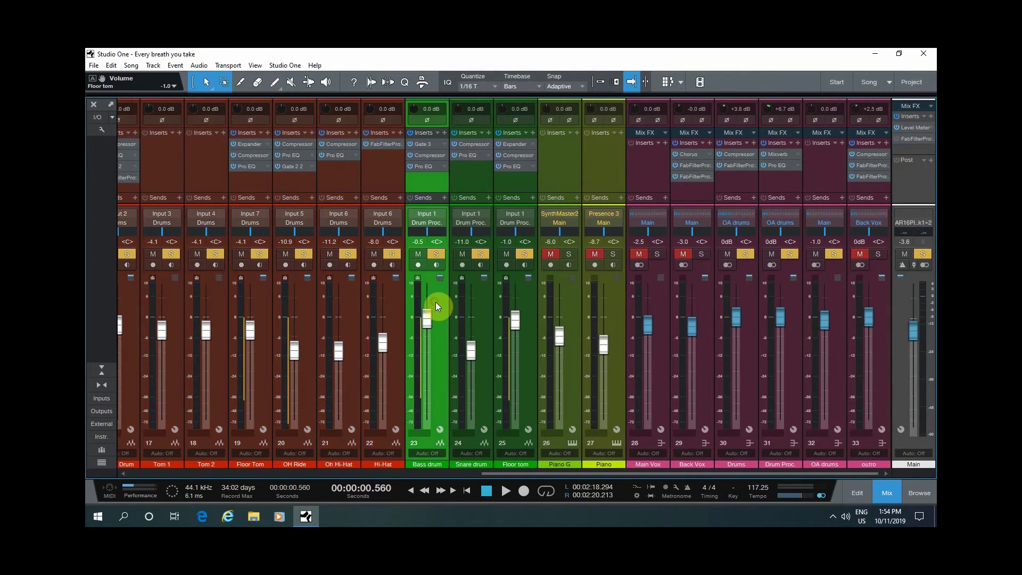
shift+click(521, 302)
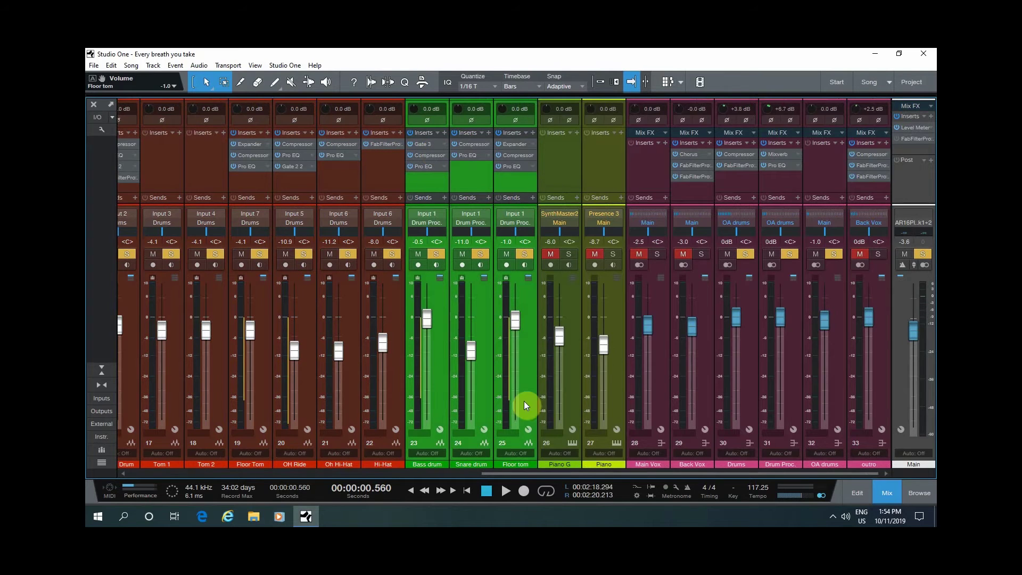
drag(526, 471, 420, 470)
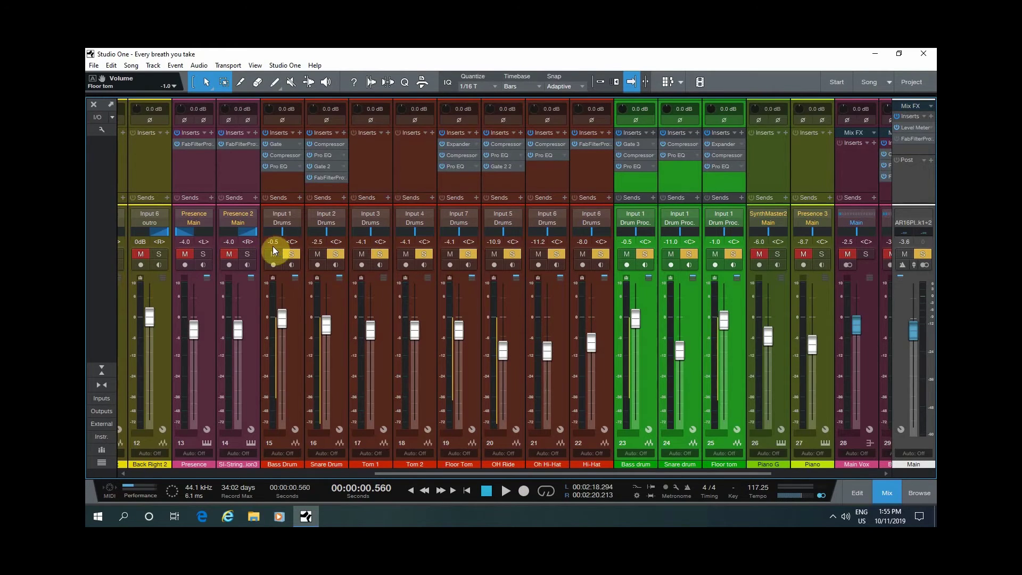
Step: Solo the original Bass Drum during playback, add the processed Bass drum, and compare them by toggling the original's mute
click(292, 253)
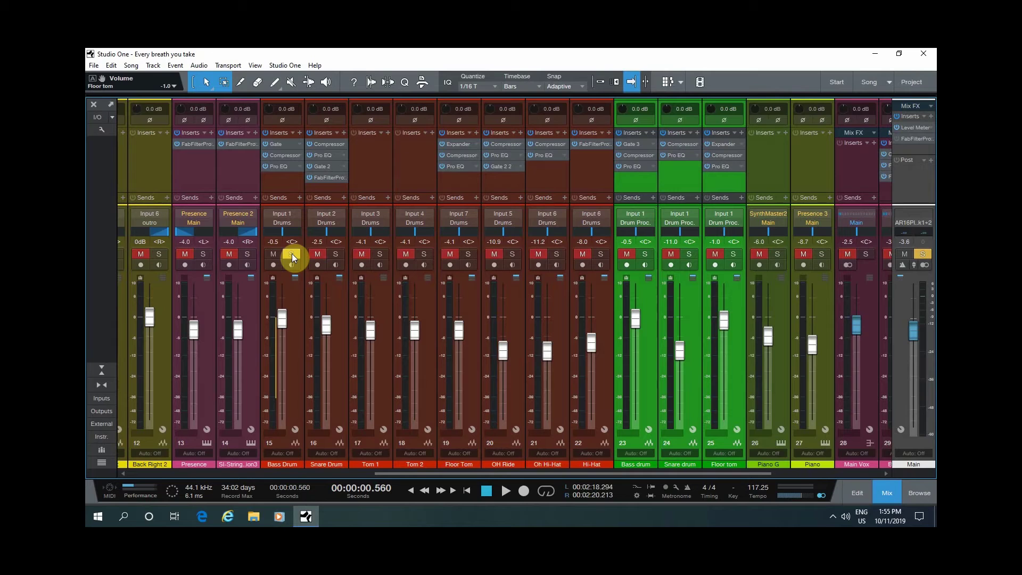
key(space)
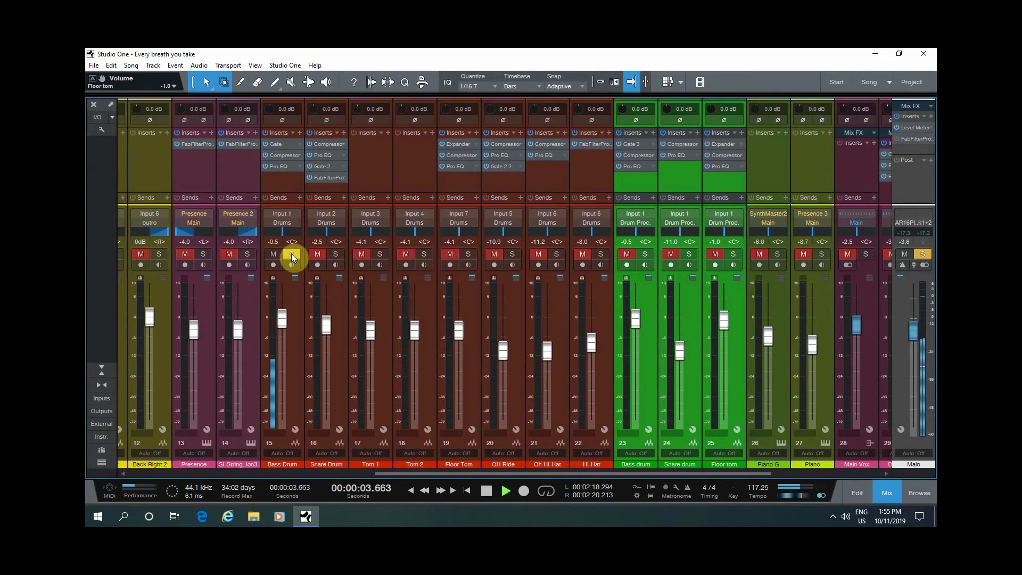
click(628, 255)
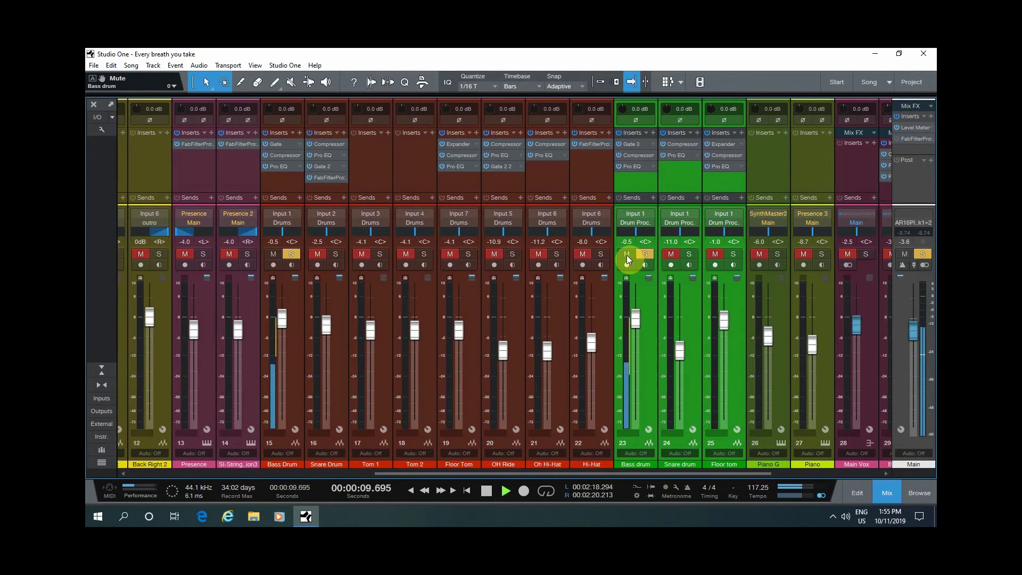
click(512, 255)
click(275, 255)
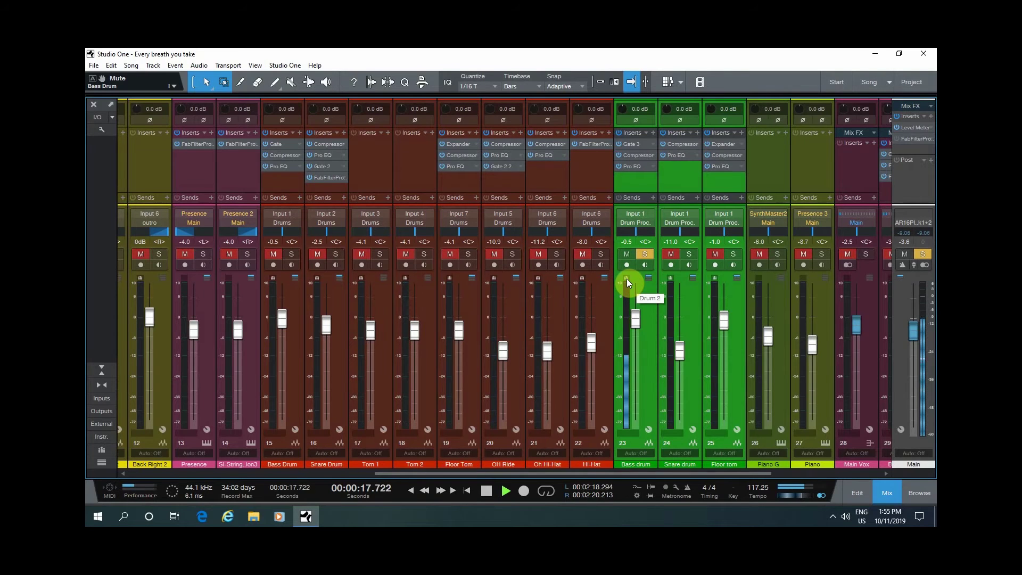
click(271, 254)
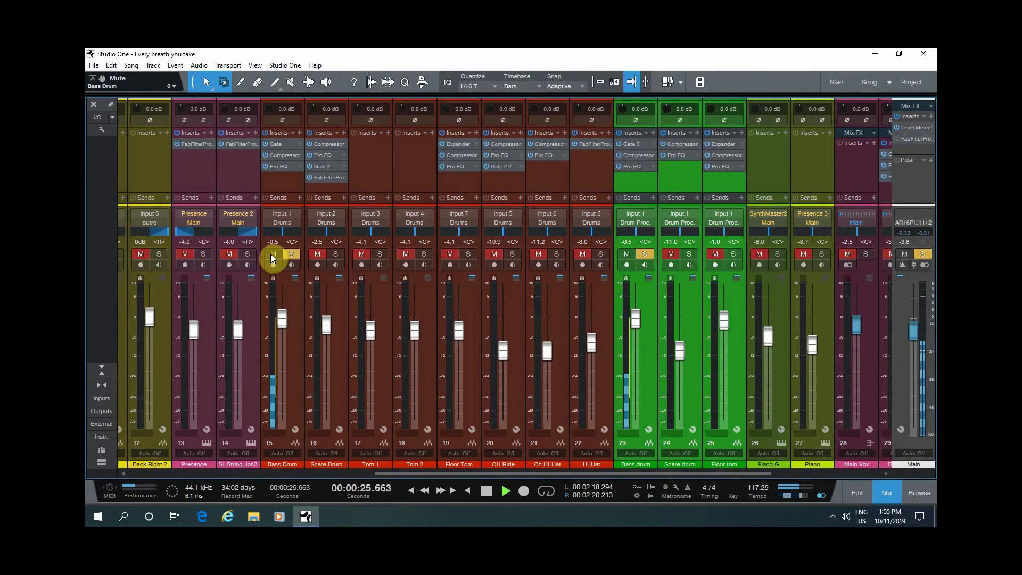
Step: Bring in the original Snare Drum and the processed Snare drum during playback, and stop the song
click(319, 254)
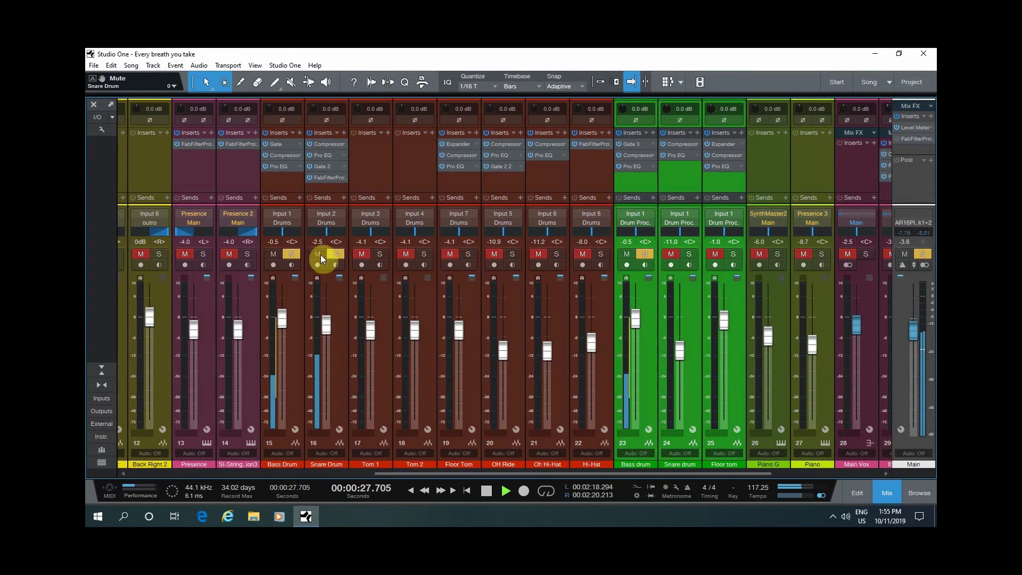
click(674, 253)
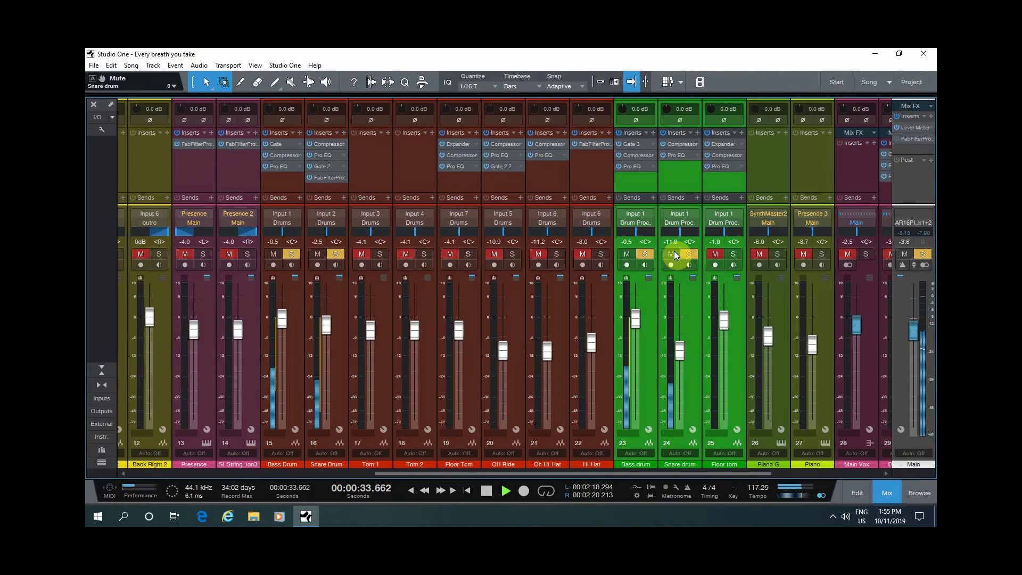
key(space)
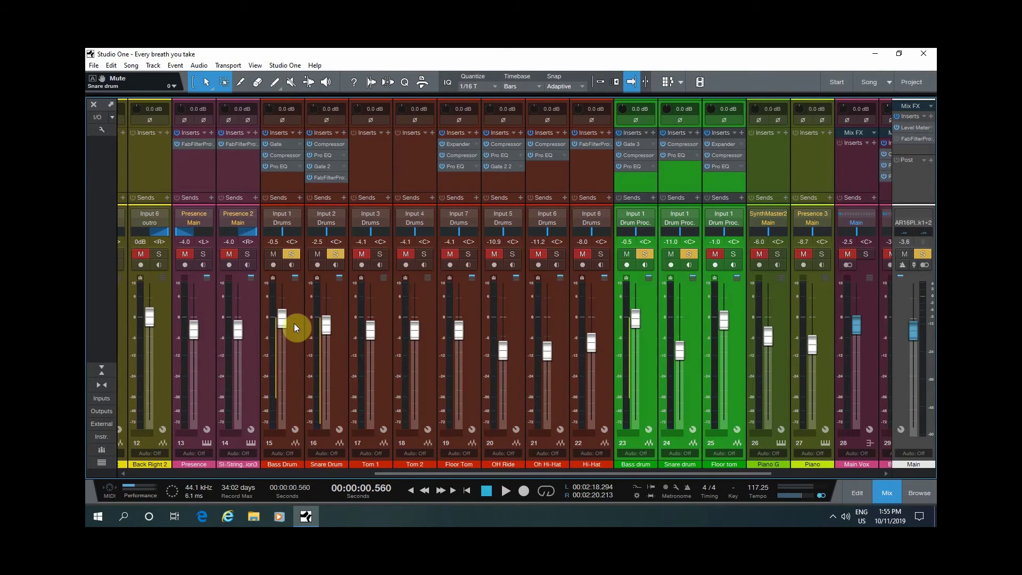
Step: Unmute the remaining drum channels and examine how they route through the Drums, Drum Proc. and OA drums buses
drag(381, 254, 589, 258)
drag(629, 473, 735, 475)
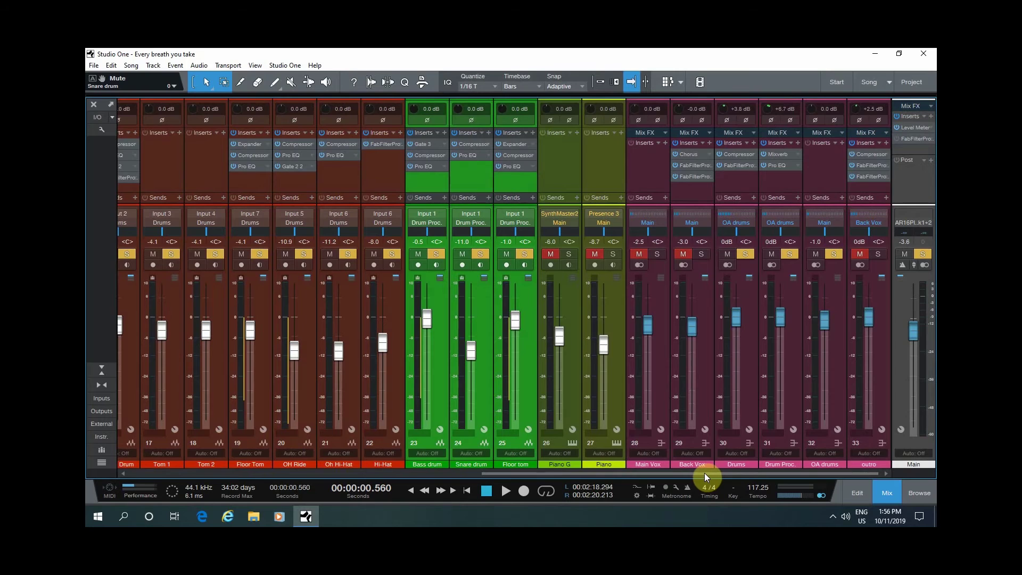
mouse_move(693, 475)
mouse_down()
mouse_move(644, 475)
mouse_move(707, 478)
mouse_move(683, 475)
mouse_up()
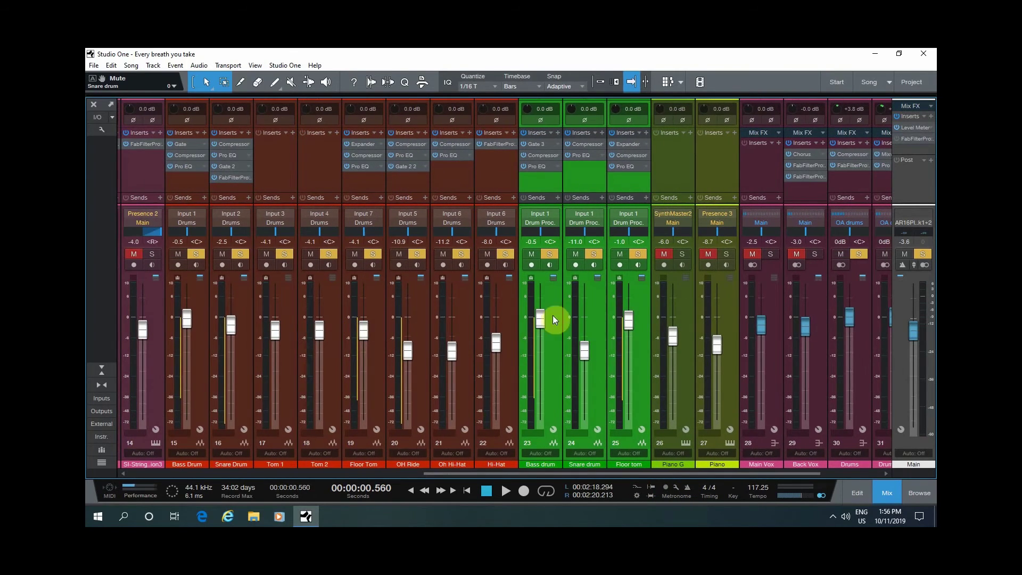
drag(628, 473, 662, 473)
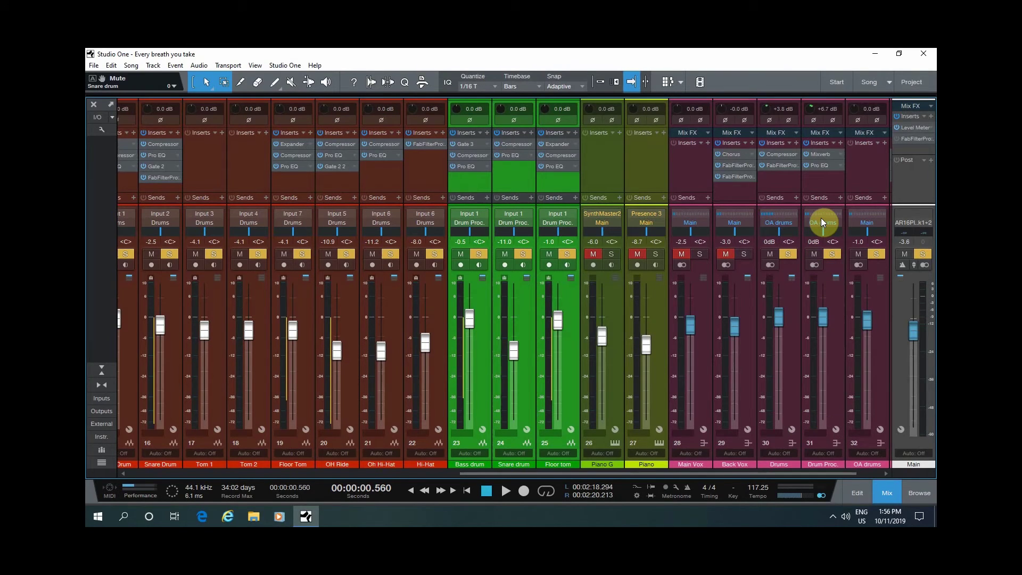
drag(716, 471, 739, 474)
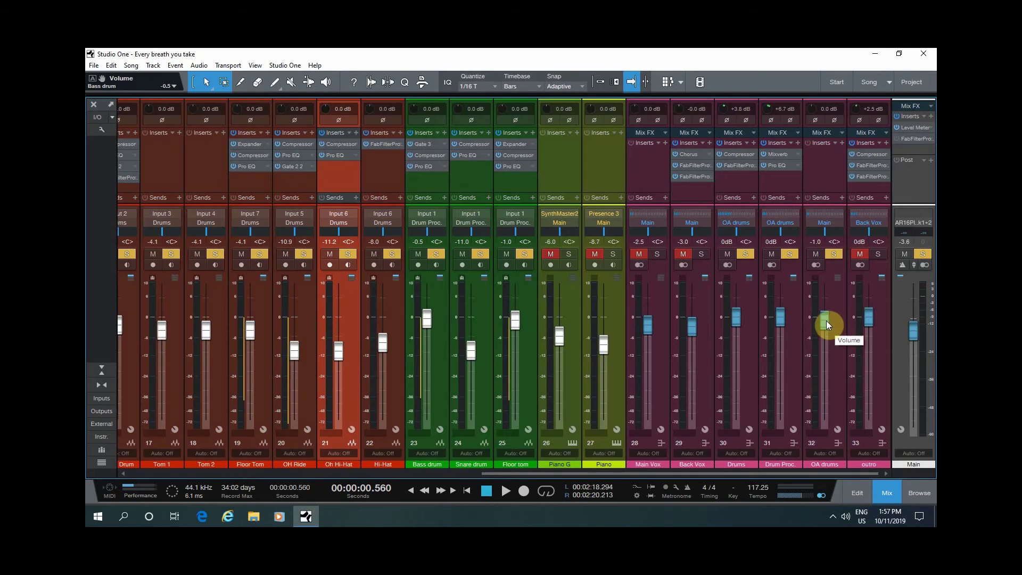
Step: Play the song, pull the OA drums bus volume all the way down and undo the change
key(space)
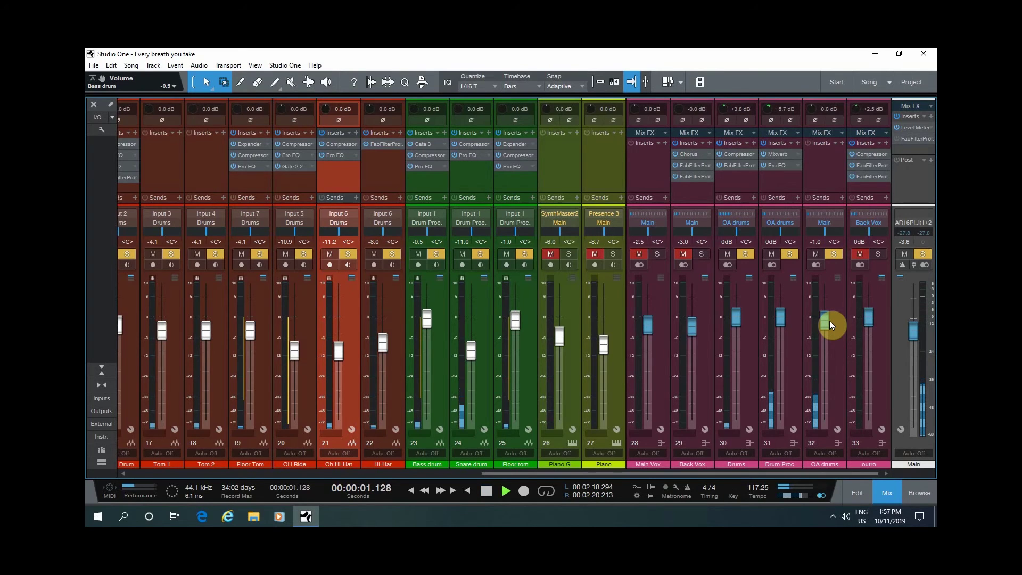
drag(825, 320, 826, 433)
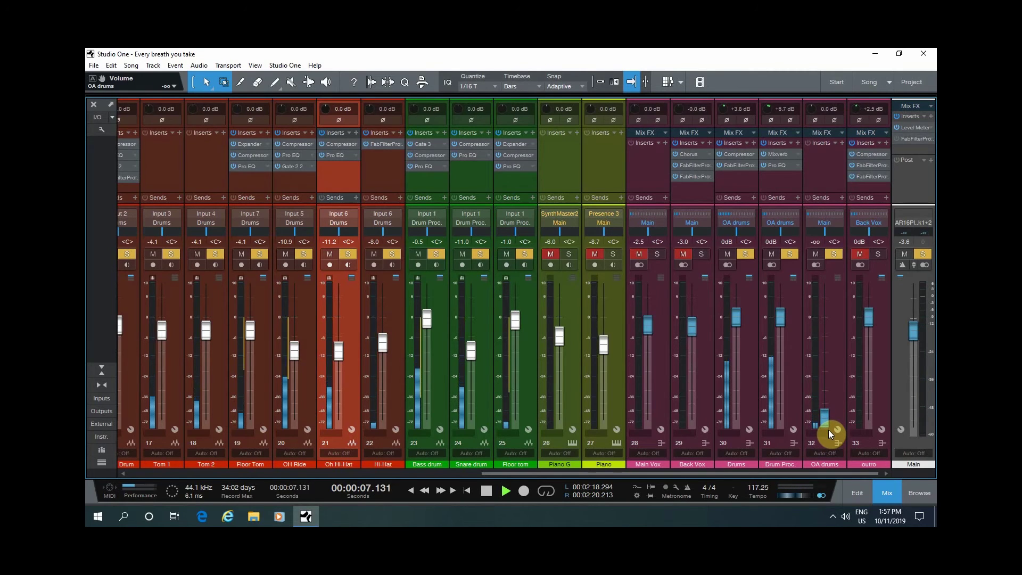
key(ctrl+z)
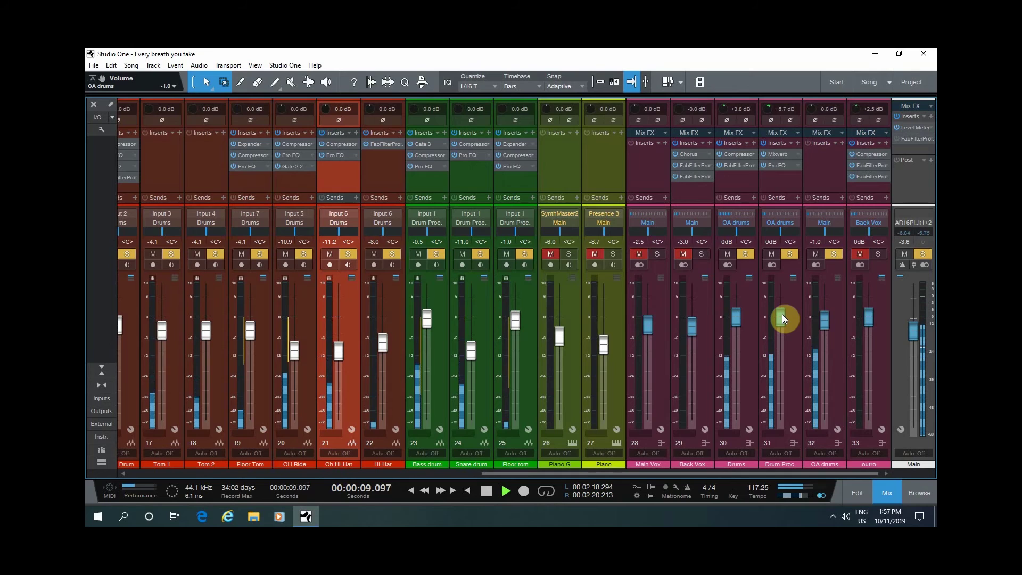
Step: Set the Drum Proc. bus volume to -3.0 dB and stop playback
mouse_move(784, 322)
mouse_down()
mouse_move(783, 446)
mouse_move(787, 324)
mouse_up()
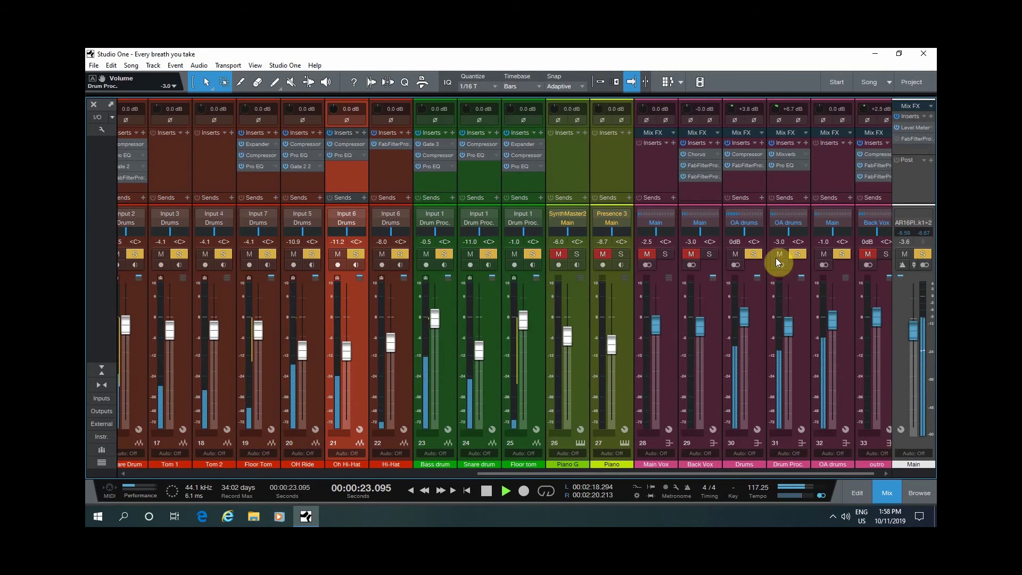
key(space)
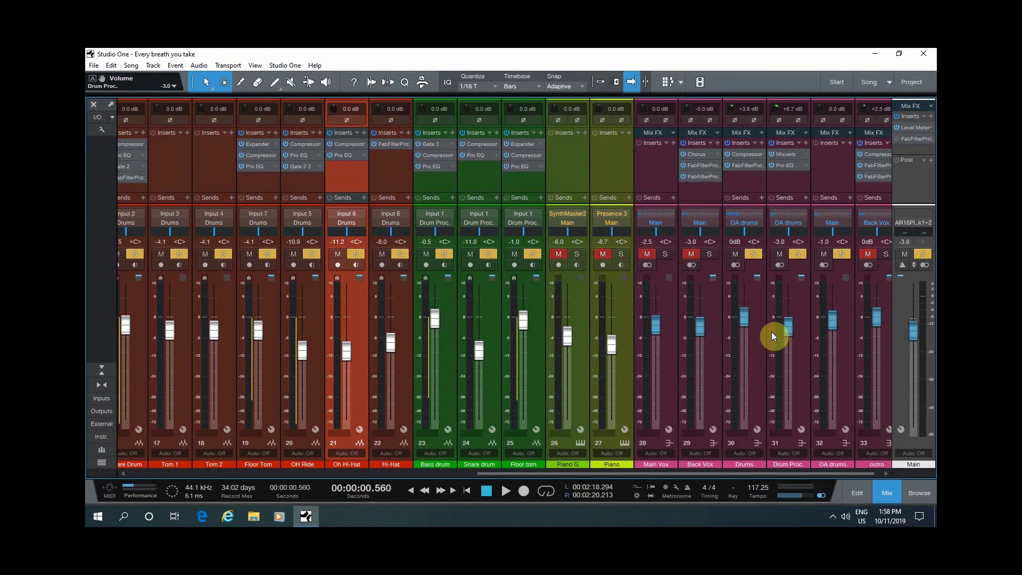
Step: Select the Drums and Drum Proc. buses together and mute both
click(741, 299)
shift+click(797, 308)
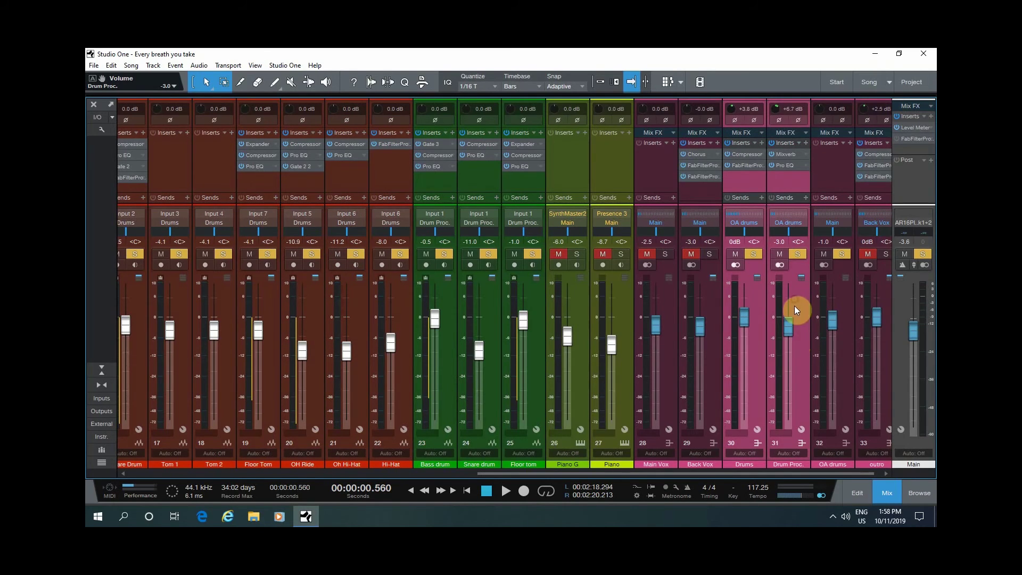
drag(783, 335, 791, 327)
key(ctrl+z)
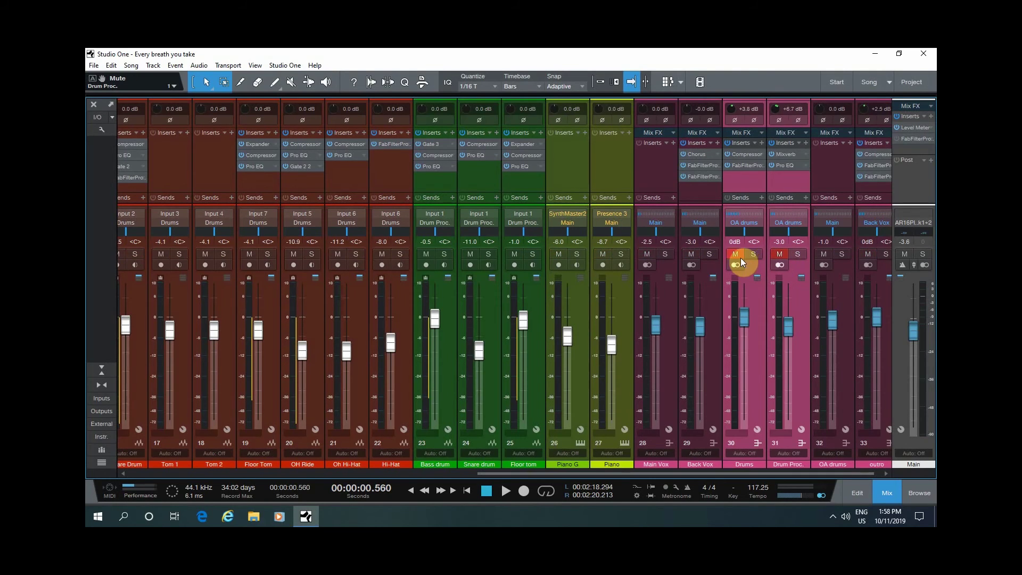
Step: Unmute and solo the Drums bus, leave Drum Proc. muted, and play the drums from the start
click(798, 256)
click(736, 255)
click(755, 254)
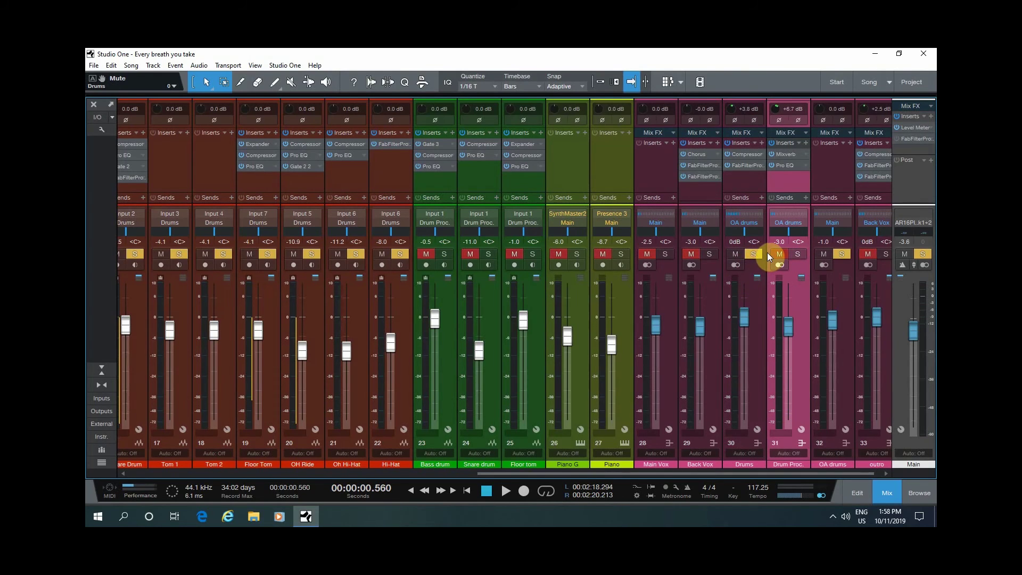
key(space)
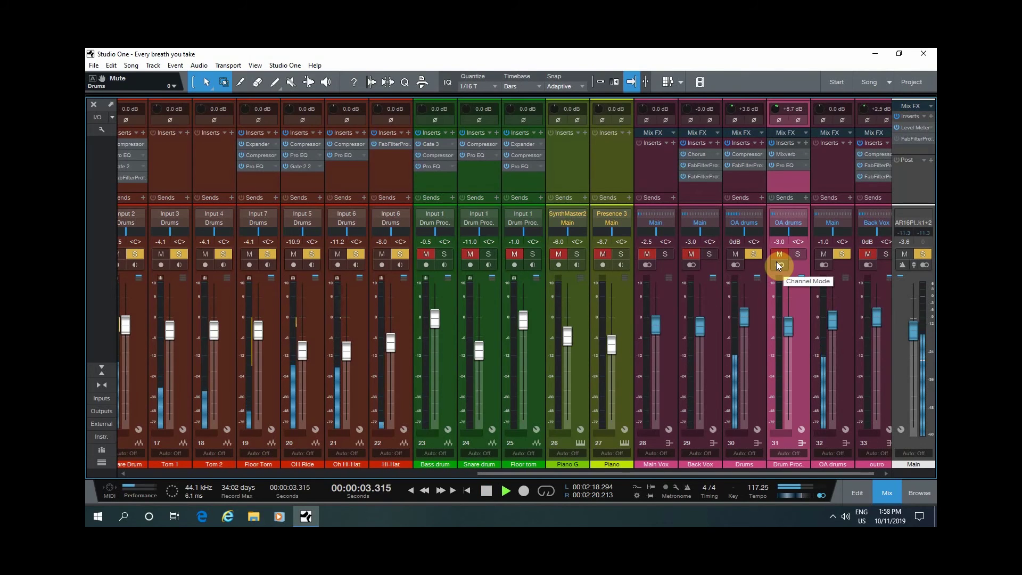
Step: Stop playback, switch the solo from the Drums bus to the Drum Proc. bus, and play the processed drums alone
click(778, 264)
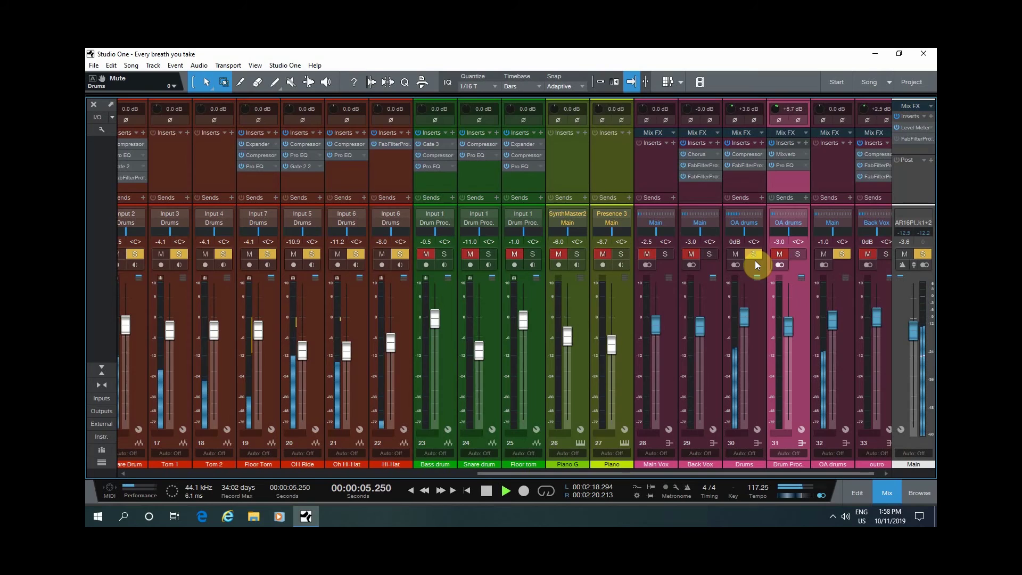
key(space)
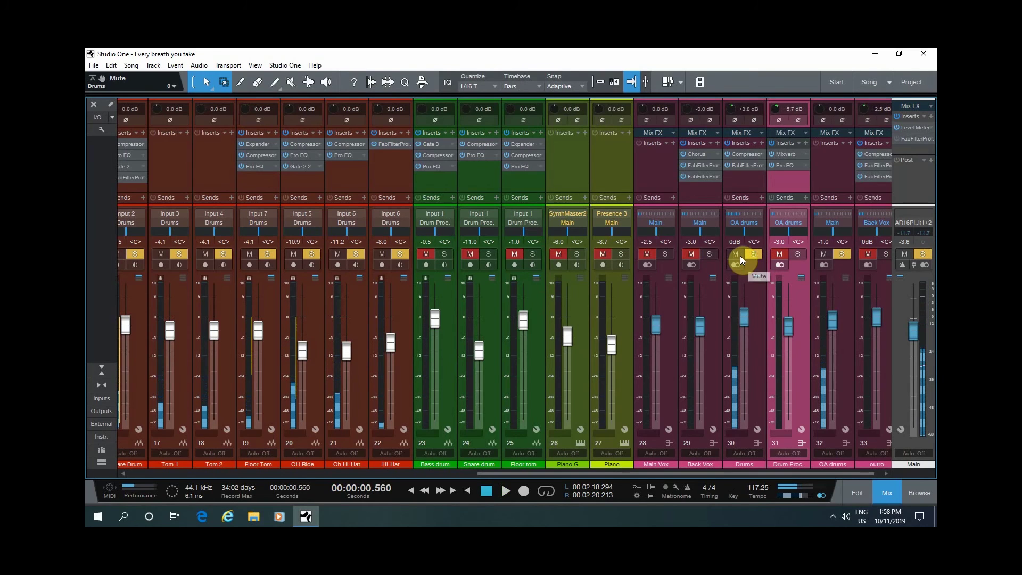
click(799, 255)
click(748, 254)
key(space)
click(791, 331)
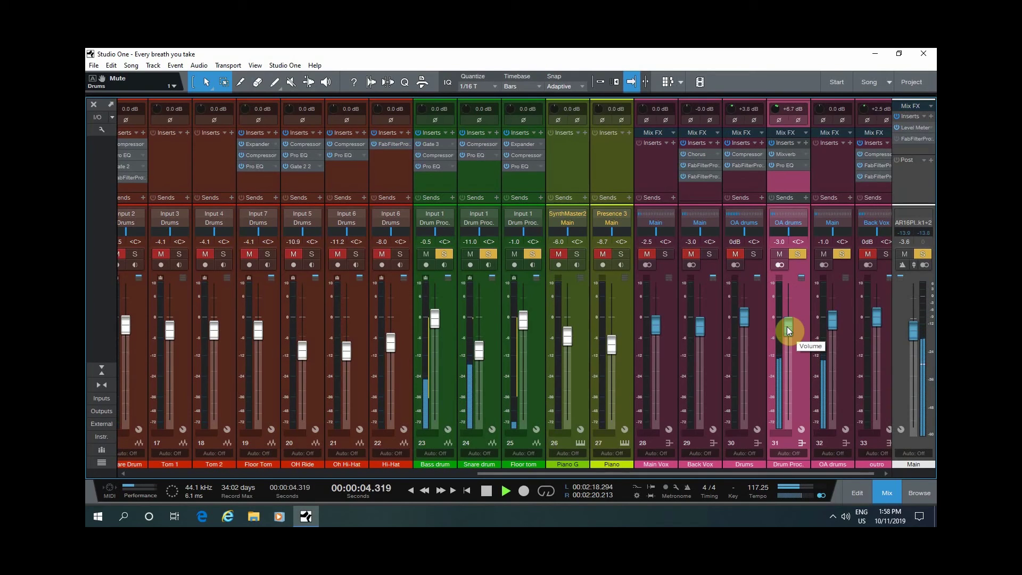
Step: Solo the Drums bus together with Drum Proc., raise the Drum Proc. volume to -1.7 dB, and stop playback
click(755, 254)
mouse_move(789, 326)
mouse_down()
mouse_move(786, 427)
mouse_move(790, 323)
mouse_up()
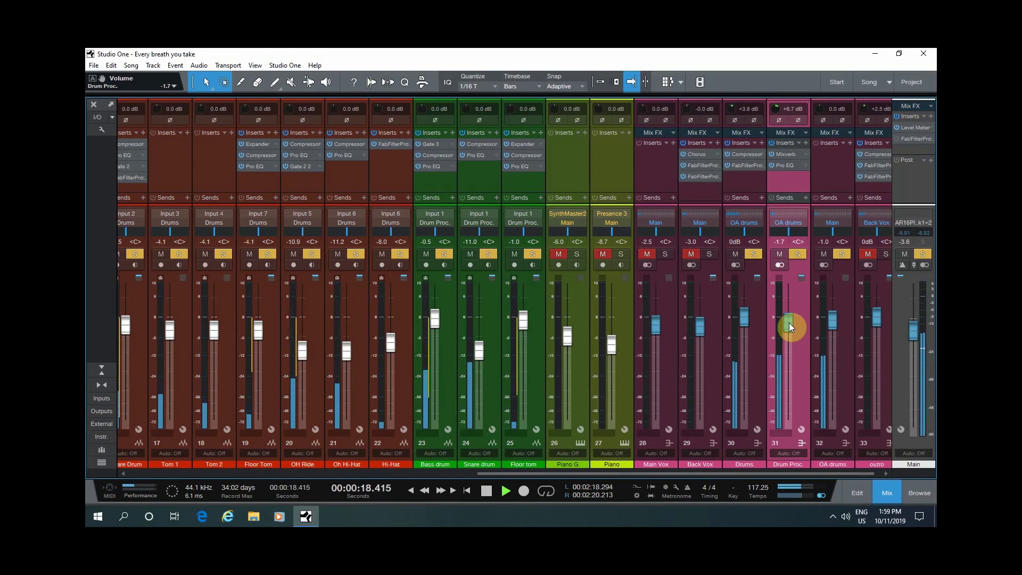
key(space)
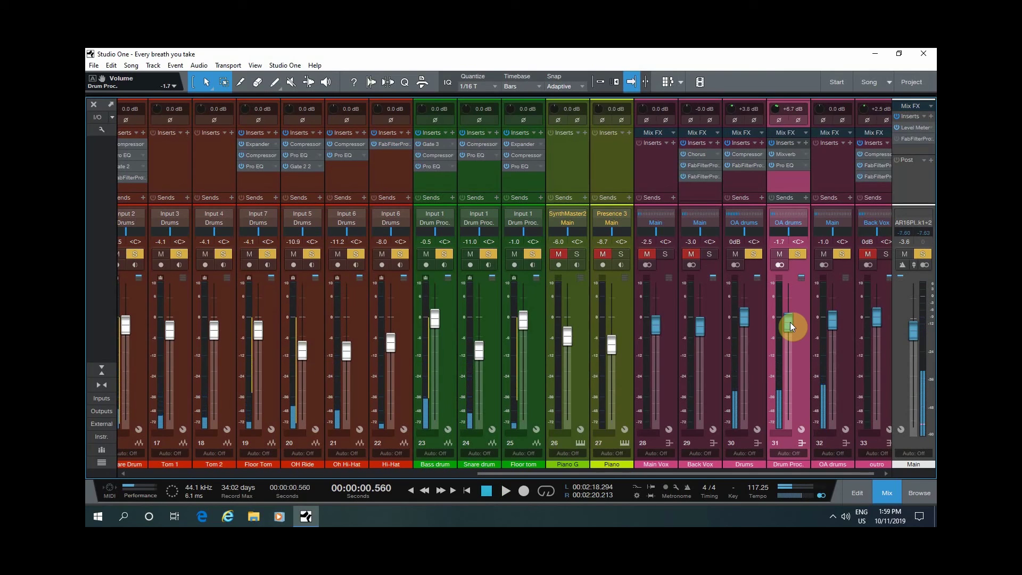
Step: Play the blended drums and set the OA drums bus volume to -1.3 dB
key(space)
mouse_move(832, 321)
mouse_down()
mouse_move(838, 422)
mouse_move(838, 323)
mouse_up()
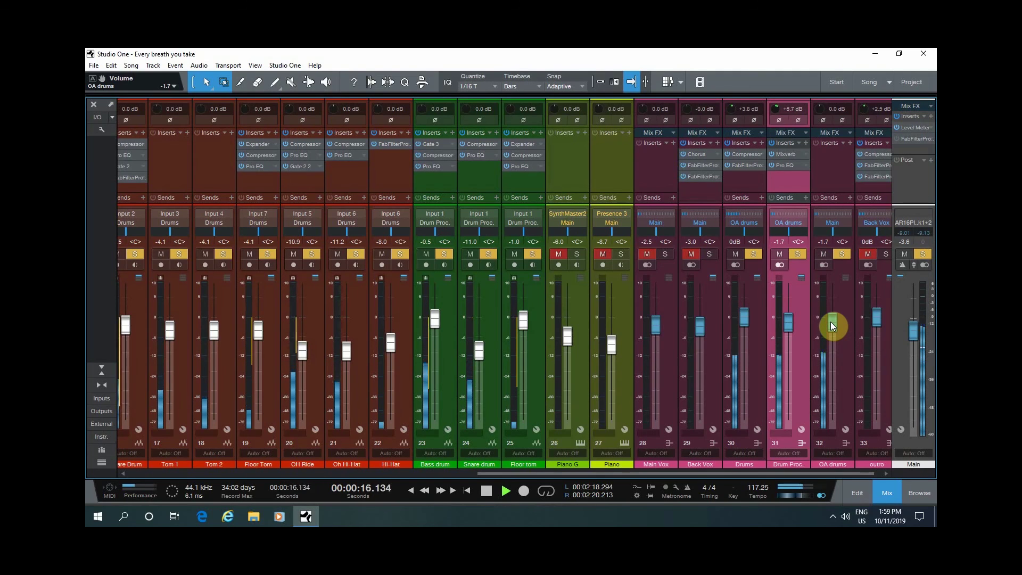
drag(831, 321, 830, 320)
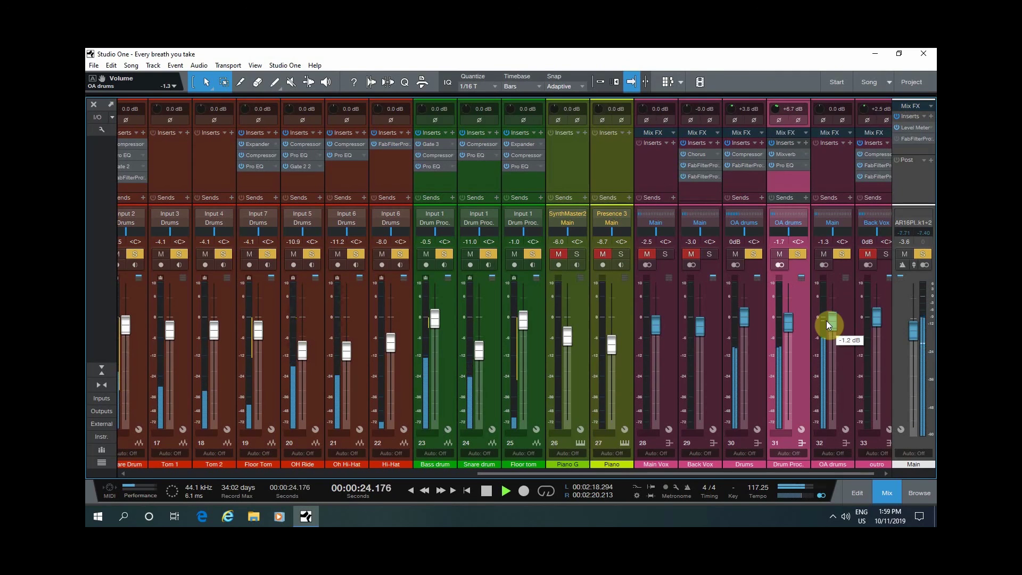
Step: Clear the solos on the drum buses and unmute Drums and Drum Proc. to hear the full mix
click(842, 254)
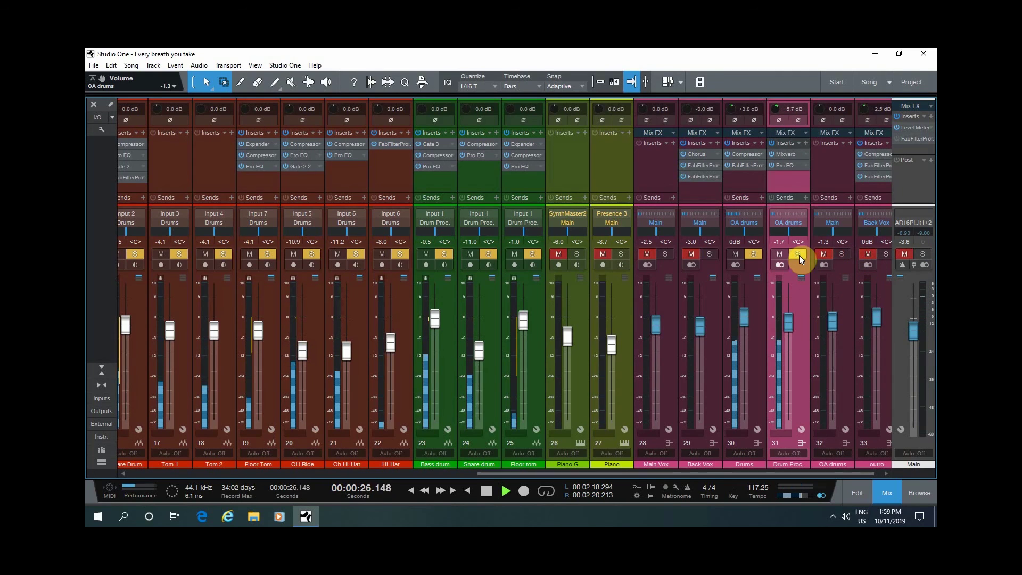
click(800, 255)
click(737, 255)
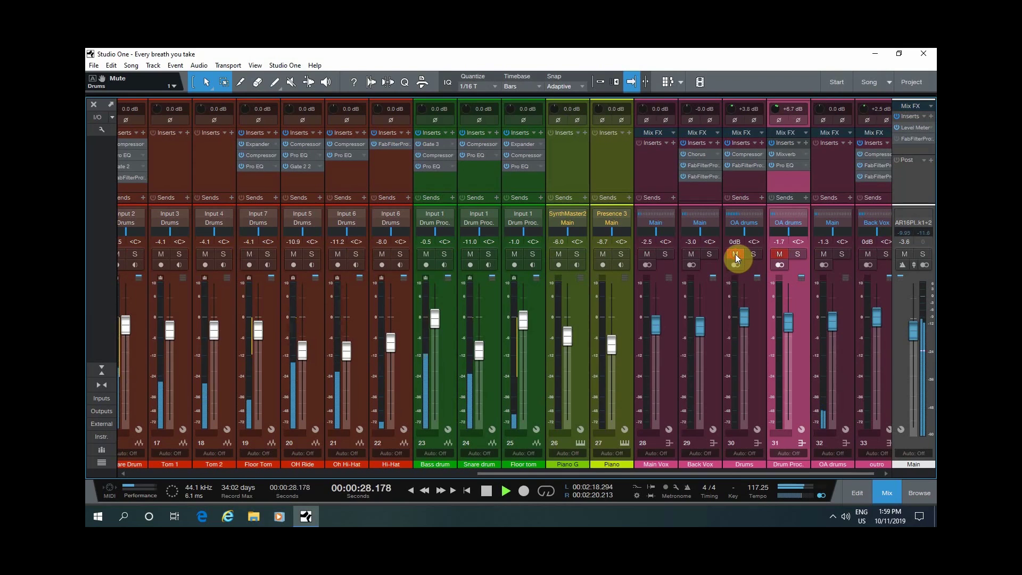
click(780, 254)
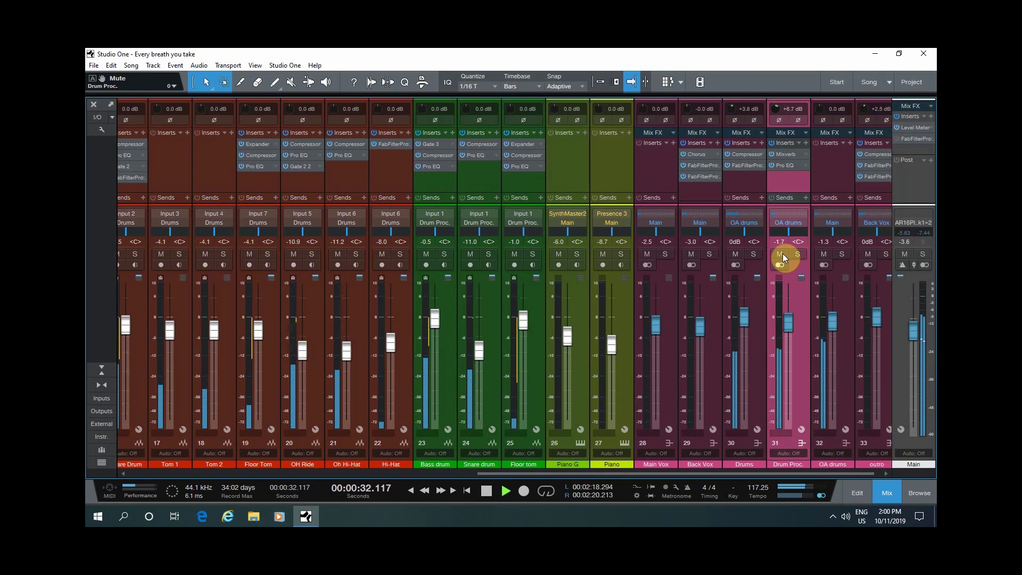
Step: Stop playback and close the mixer to return to the song arrangement
key(space)
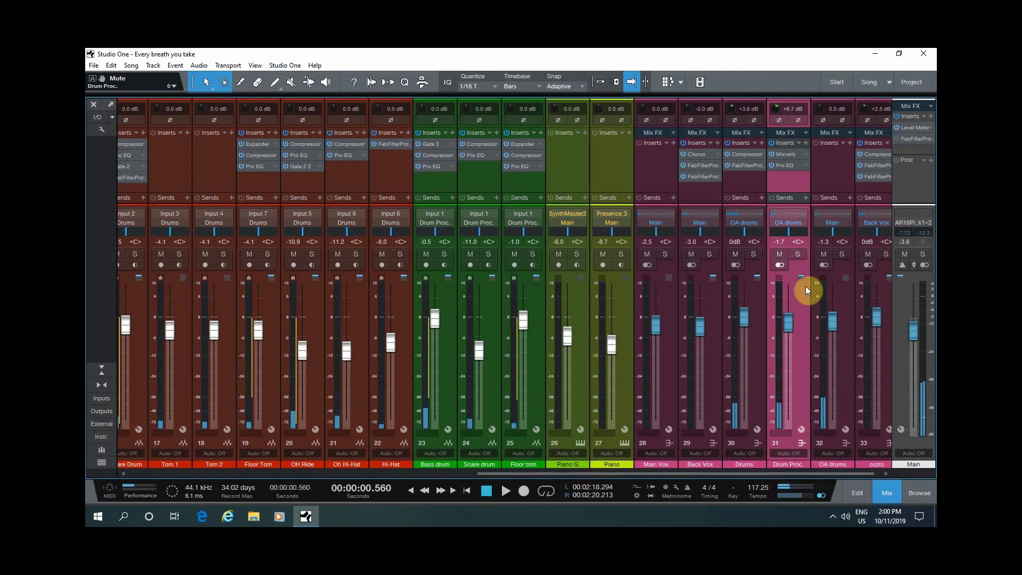
click(877, 484)
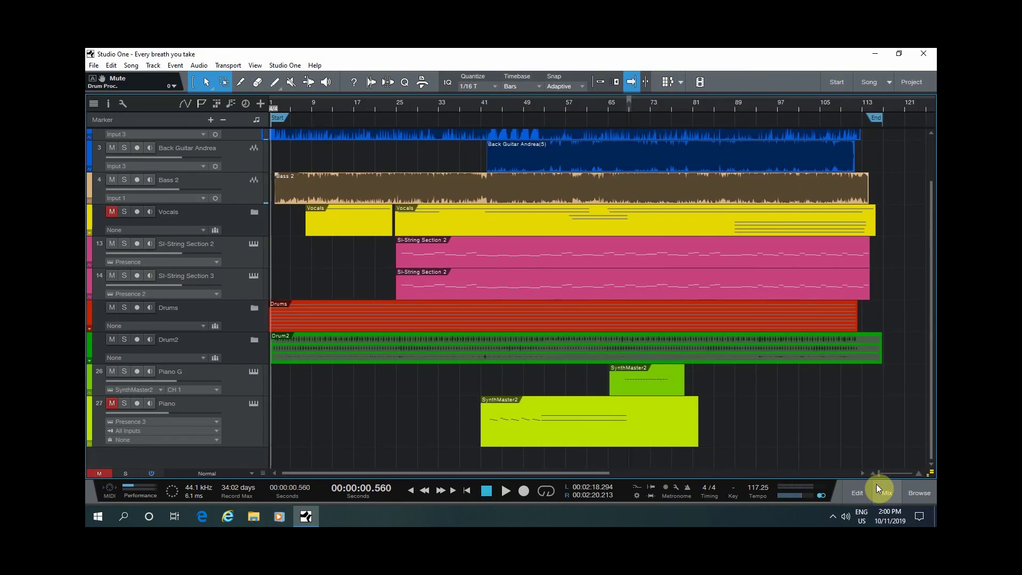